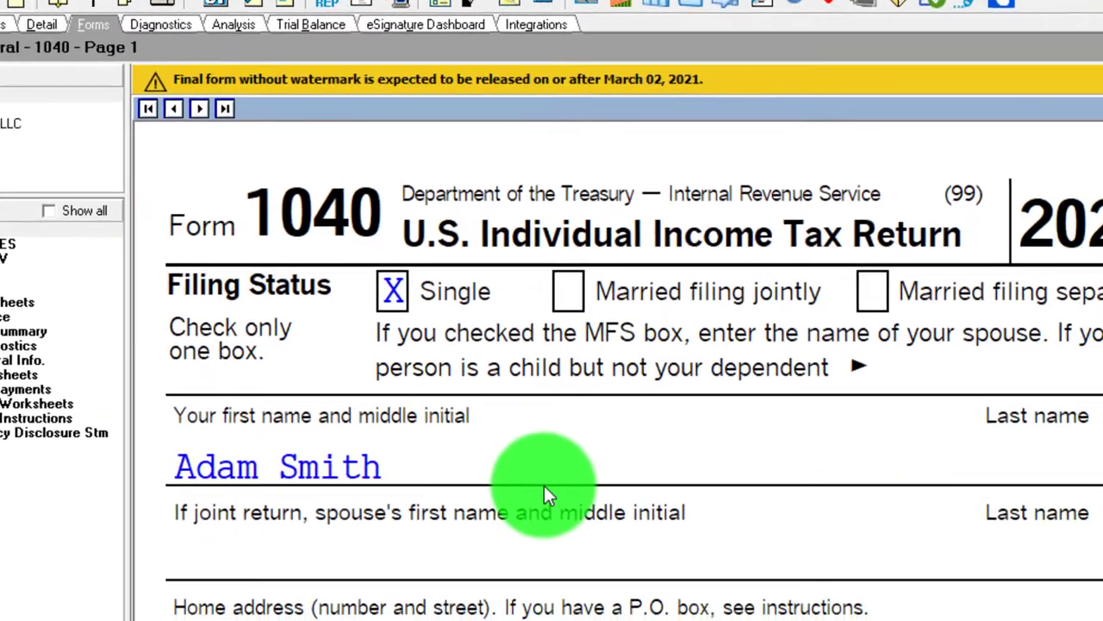
Review the single filer's Form 1040 from wages through taxable income, and open page 2
{"action": "scroll", "coordinate": [449, 480], "scroll_direction": "down", "scroll_amount": 5}
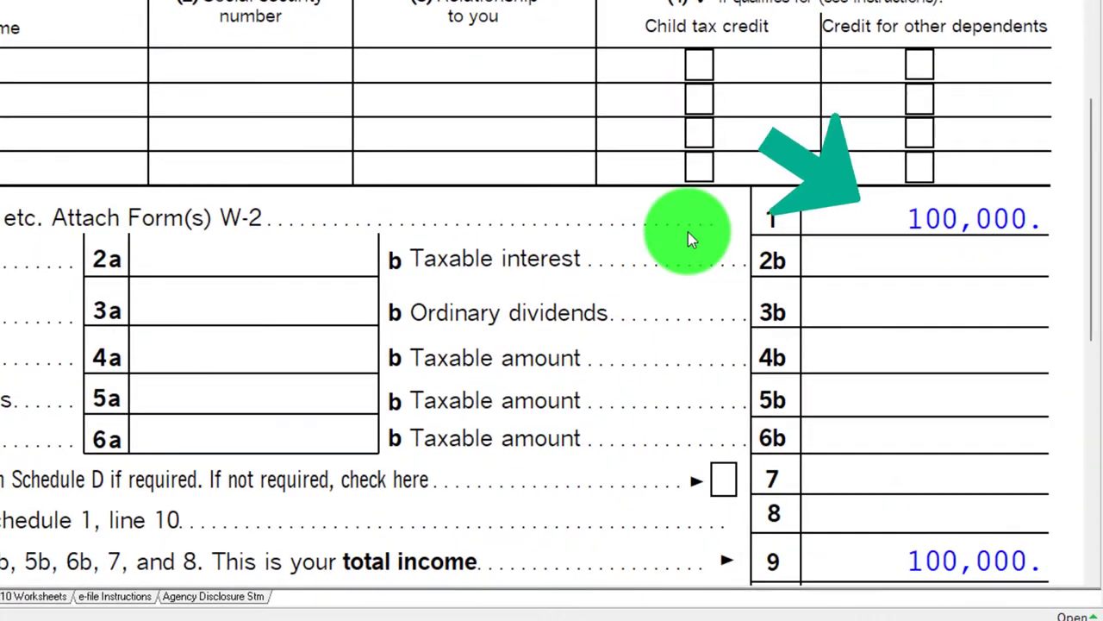
{"action": "scroll", "coordinate": [688, 231], "scroll_direction": "down", "scroll_amount": 5}
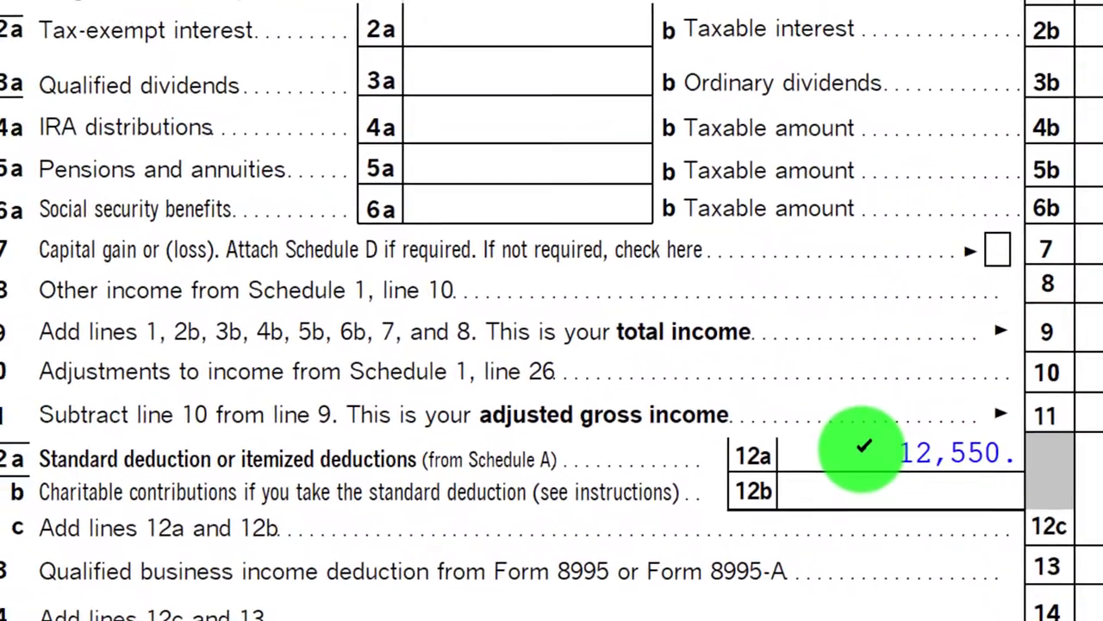
{"action": "scroll", "coordinate": [700, 388], "scroll_direction": "down", "scroll_amount": 3}
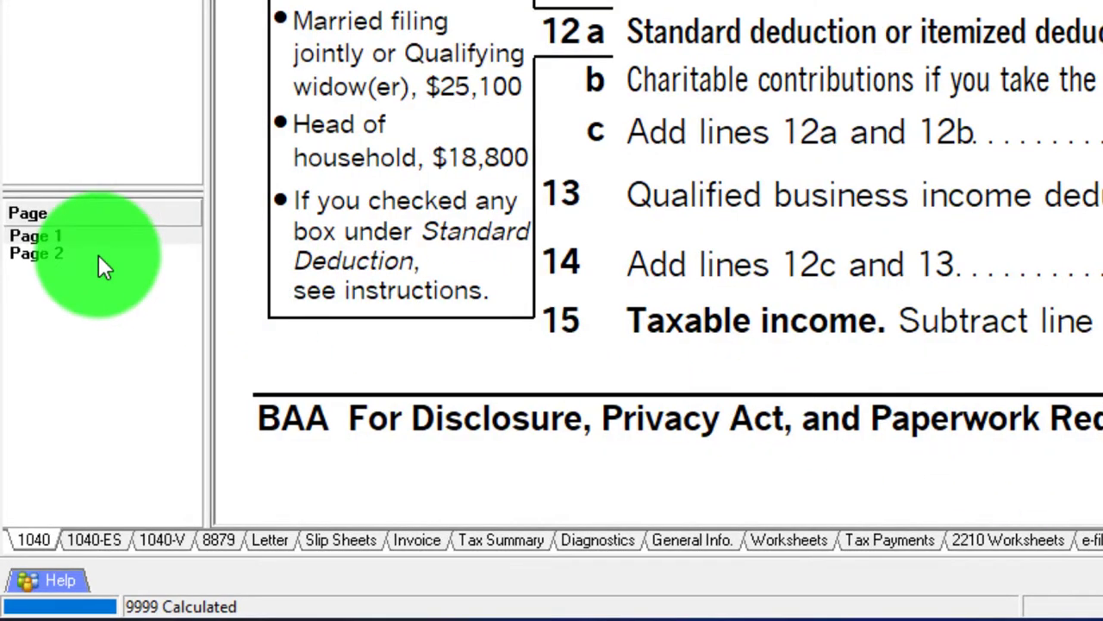
{"action": "left_click", "coordinate": [98, 254]}
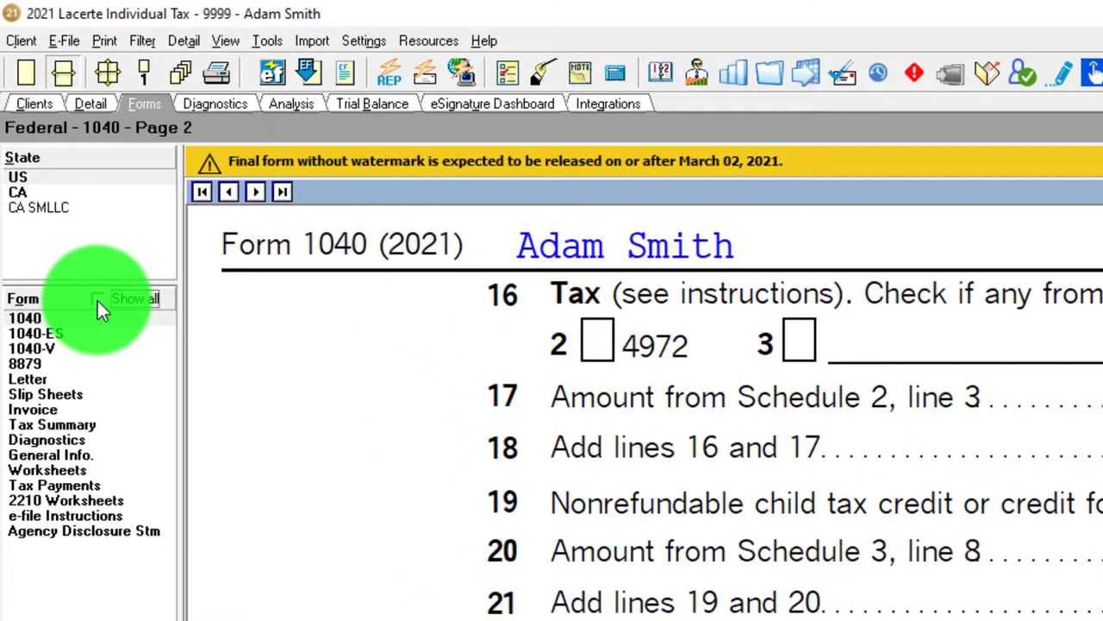
Show all available forms and view the Adjustments to Income section on page 2 of Schedule 1
{"action": "left_click", "coordinate": [95, 282]}
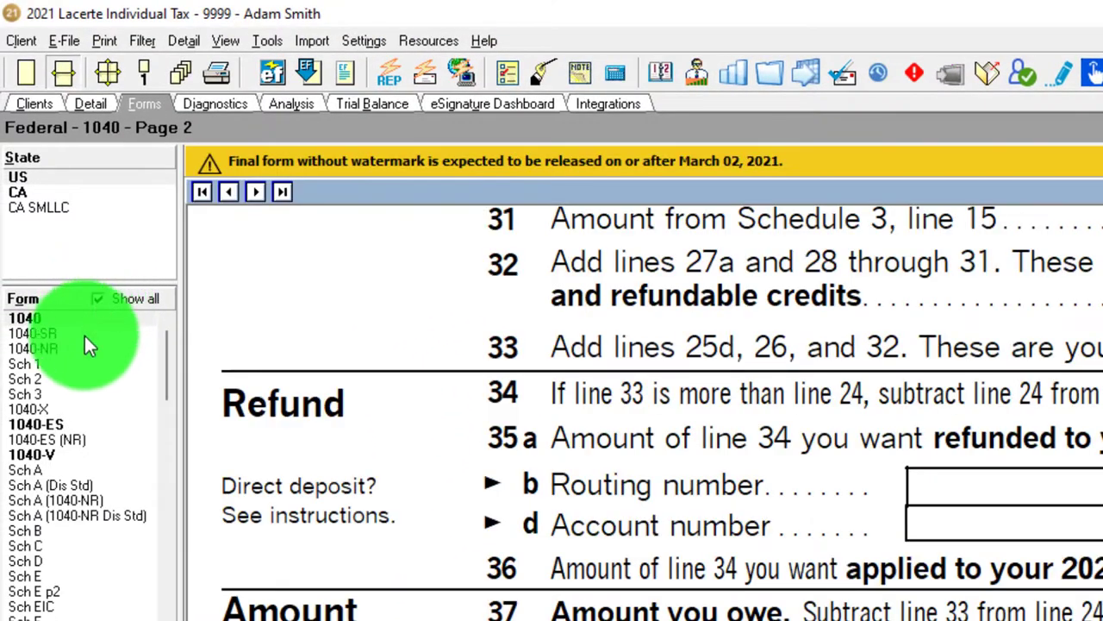
{"action": "left_click", "coordinate": [39, 362]}
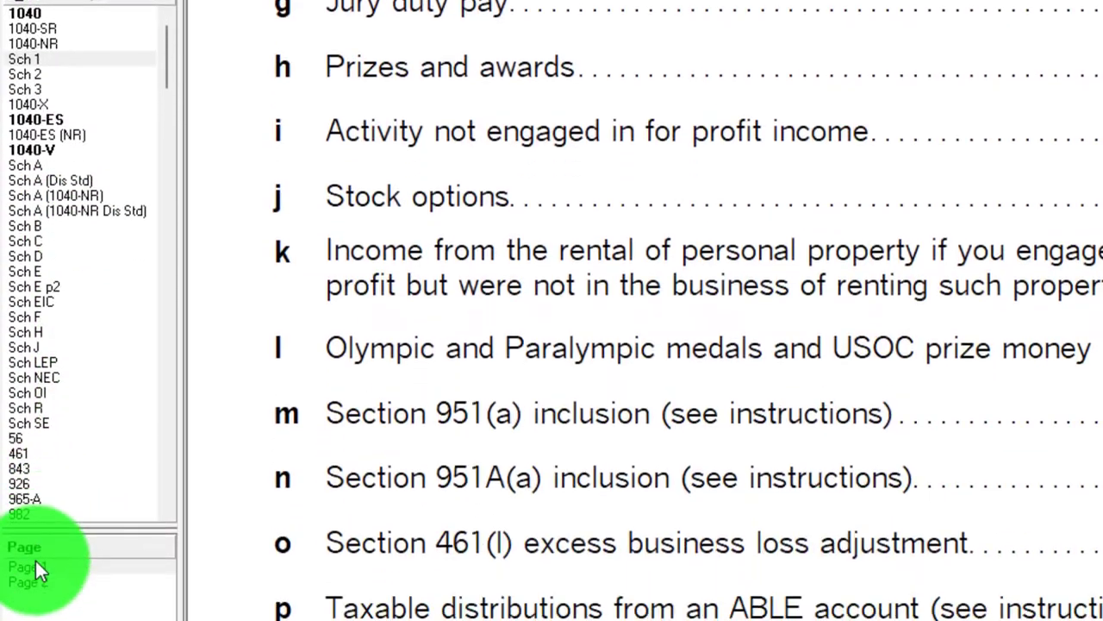
{"action": "left_click", "coordinate": [32, 582]}
{"action": "scroll", "coordinate": [693, 223], "scroll_direction": "up", "scroll_amount": 4}
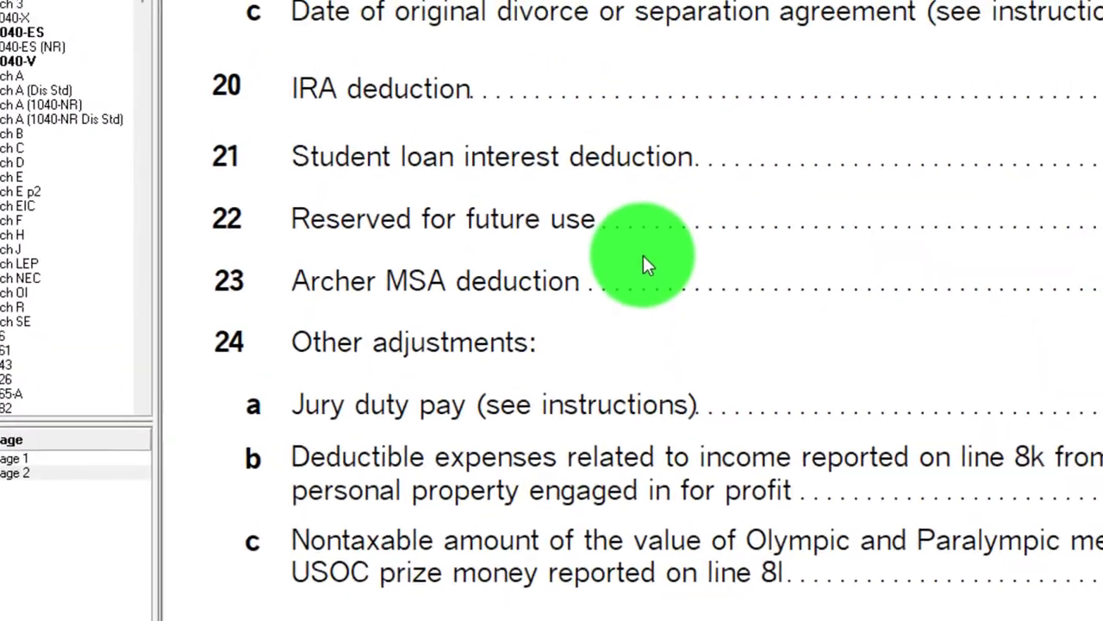
{"action": "scroll", "coordinate": [643, 255], "scroll_direction": "up", "scroll_amount": 3}
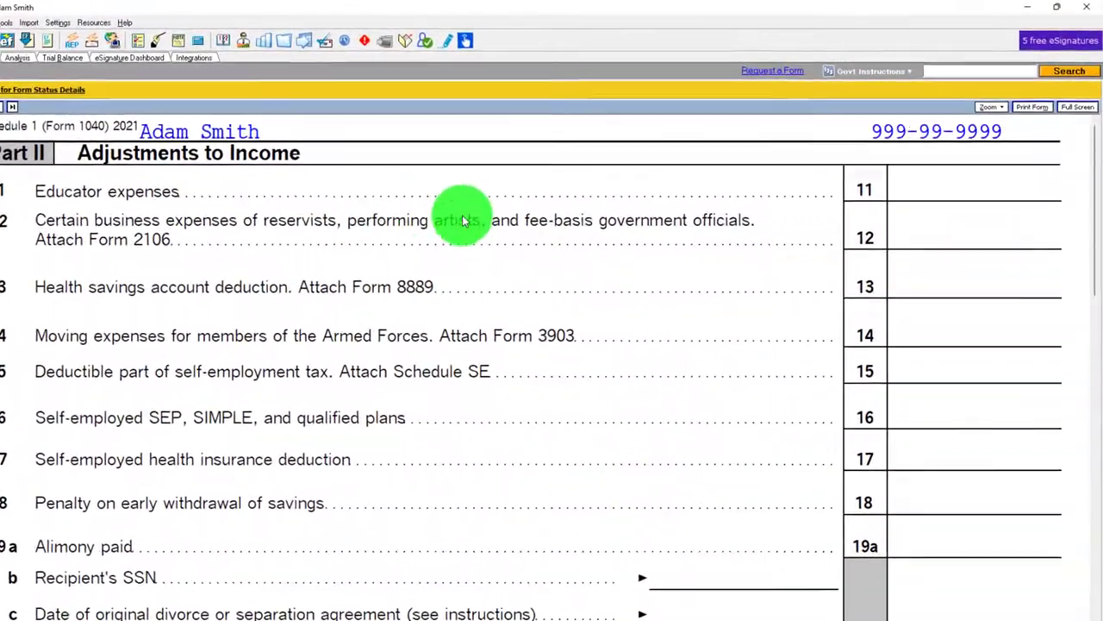
Open the data entry for Schedule 1 line 11 and set the educator expenses to 5,000
{"action": "left_click", "coordinate": [928, 207]}
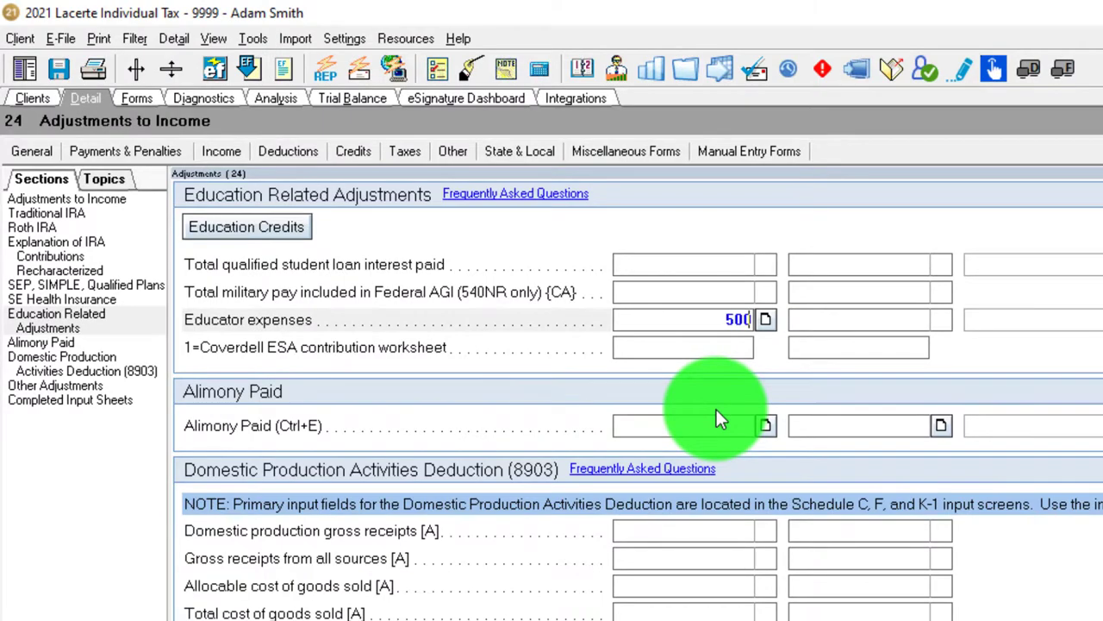
{"action": "left_click", "coordinate": [715, 408]}
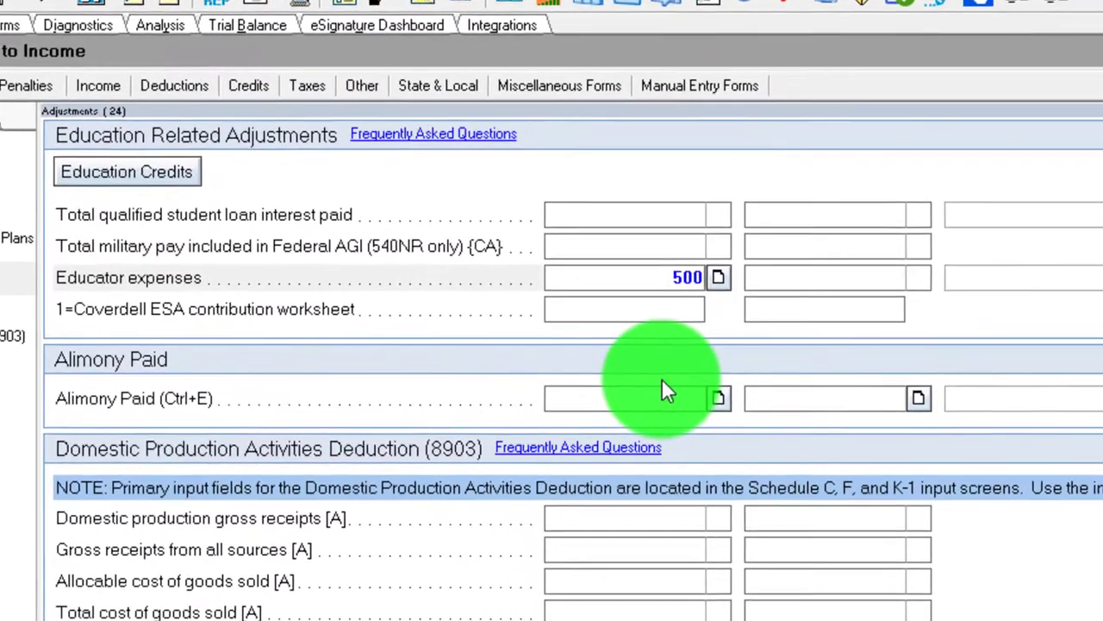
{"action": "key", "text": "BackSpace"}
{"action": "key", "text": "BackSpace"}
{"action": "key", "text": "BackSpace"}
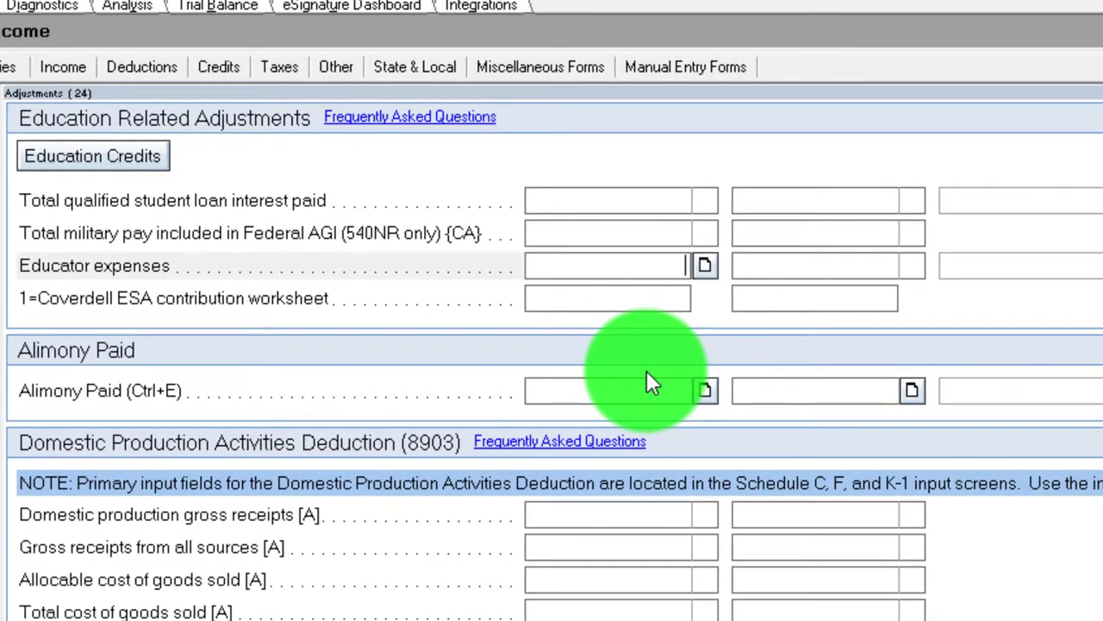
{"action": "type", "text": "5000"}
{"action": "key", "text": "Tab"}
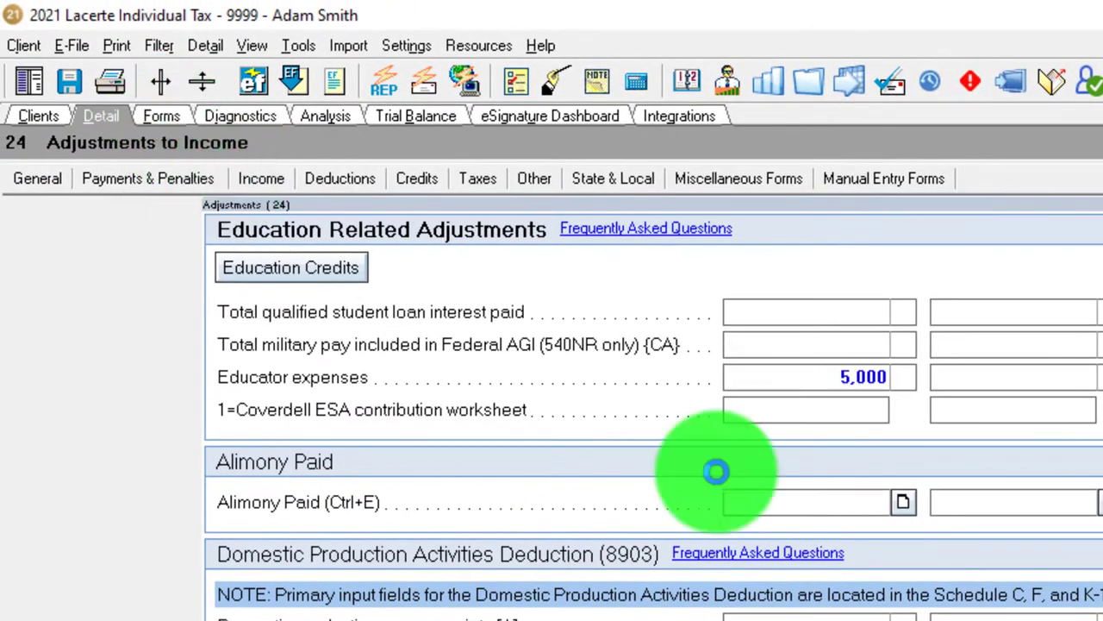
Return to the forms and check educator expenses on page 2 of Schedule 1
{"action": "left_click", "coordinate": [161, 116]}
{"action": "scroll", "coordinate": [655, 388], "scroll_direction": "down", "scroll_amount": 3}
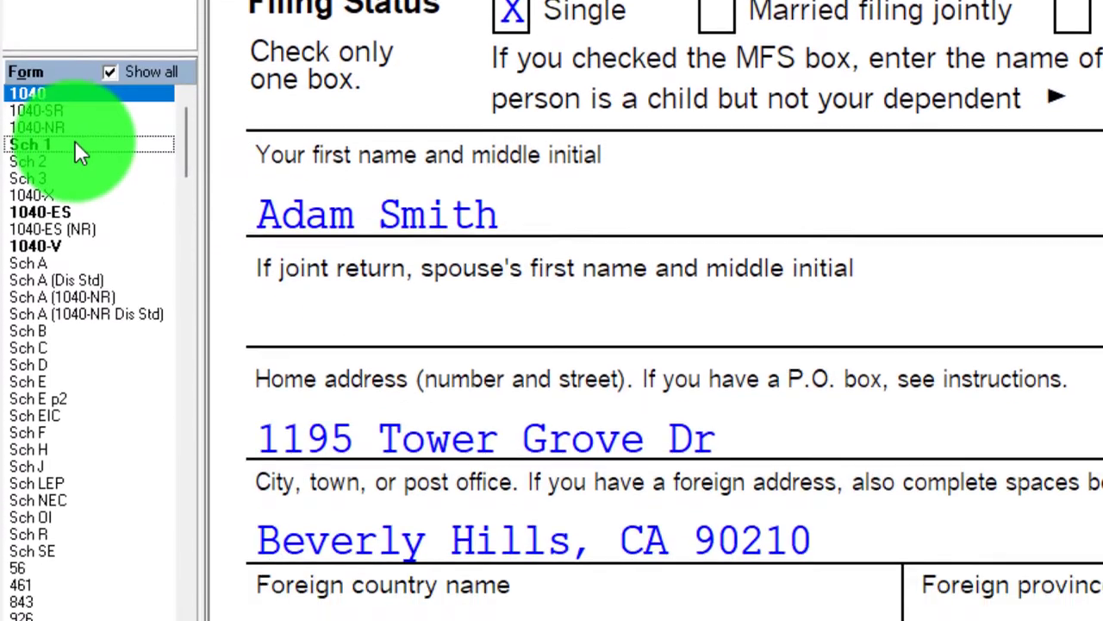
{"action": "left_click", "coordinate": [75, 334]}
{"action": "scroll", "coordinate": [655, 388], "scroll_direction": "down", "scroll_amount": 5}
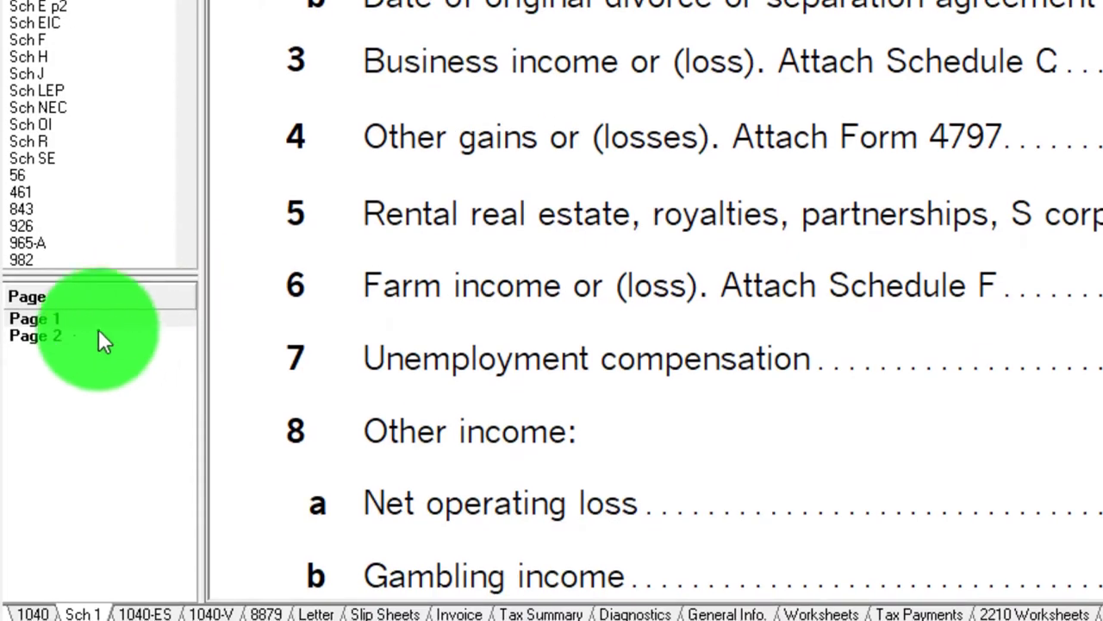
{"action": "left_click", "coordinate": [98, 337]}
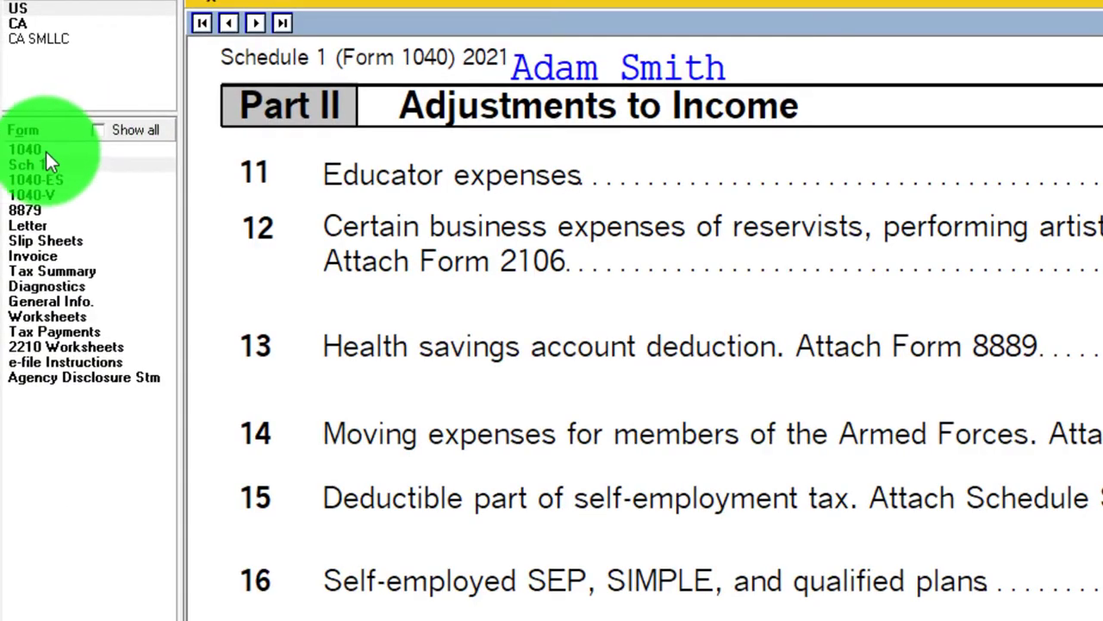
Check how the educator expense adjustment carries to the income and deduction lines of Form 1040 page 1
{"action": "left_click", "coordinate": [46, 152]}
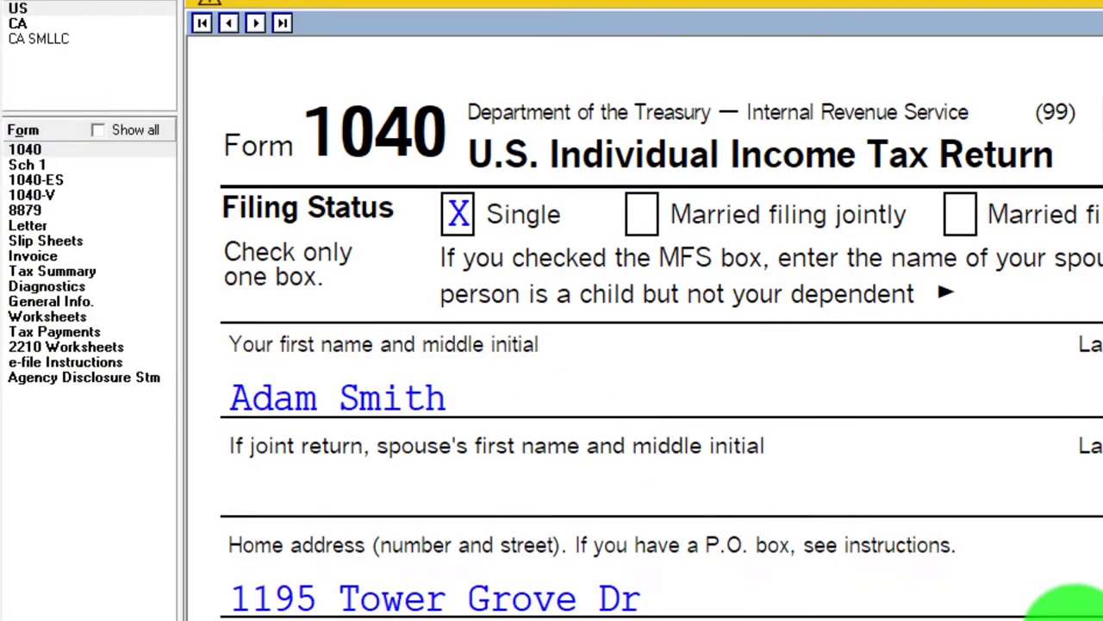
{"action": "scroll", "coordinate": [1074, 604], "scroll_direction": "down", "scroll_amount": 10}
{"action": "scroll", "coordinate": [1073, 604], "scroll_direction": "down", "scroll_amount": 6}
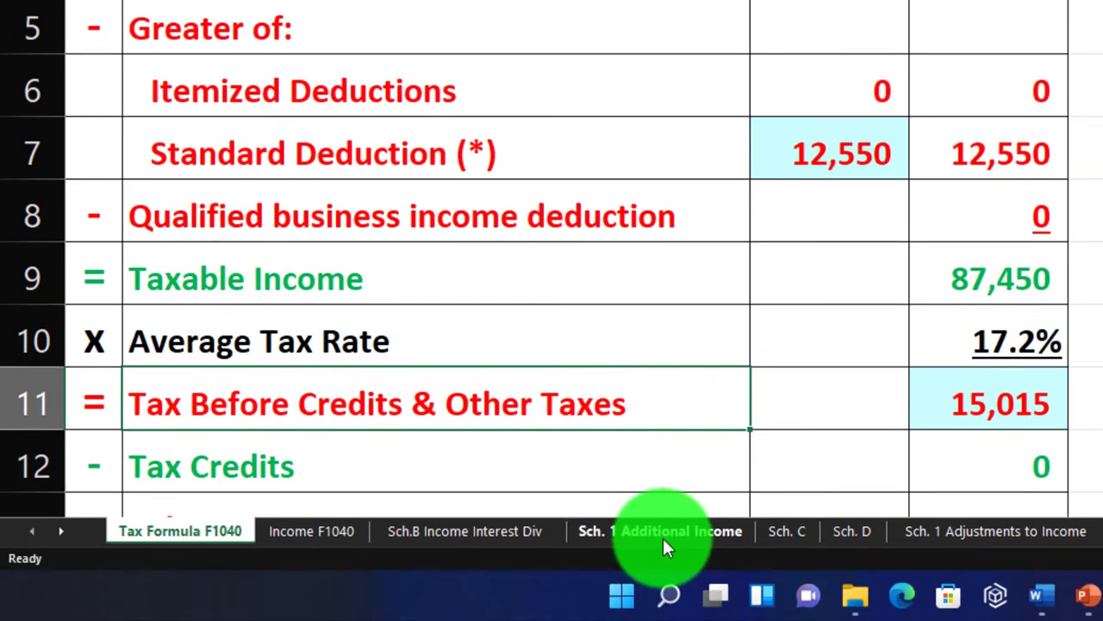
Switch to the Excel tax workbook and enter the label "Educatro expenses" in A18 of the Sch. 1 Adjustments to Income sheet
{"action": "left_click", "coordinate": [954, 534]}
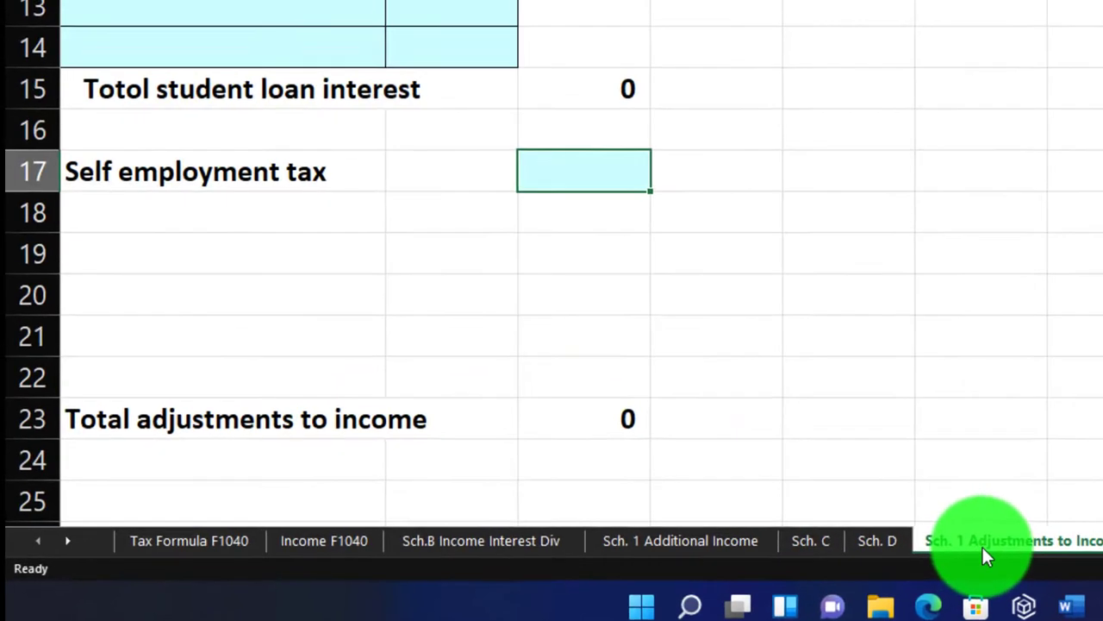
{"action": "left_click", "coordinate": [699, 303]}
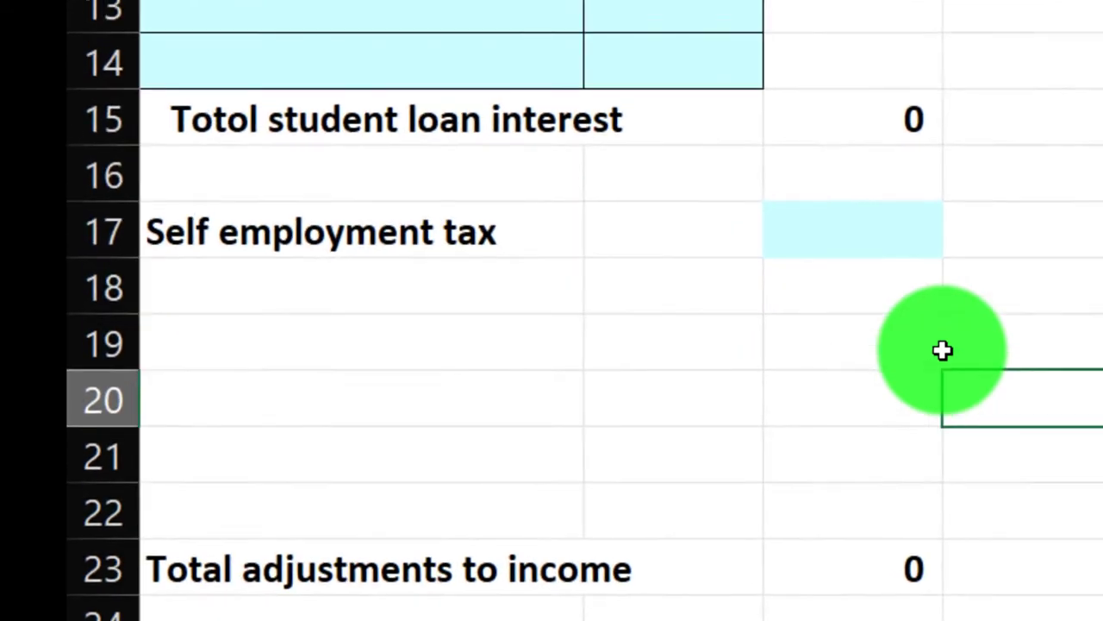
{"action": "left_click", "coordinate": [265, 337]}
{"action": "left_click", "coordinate": [257, 275]}
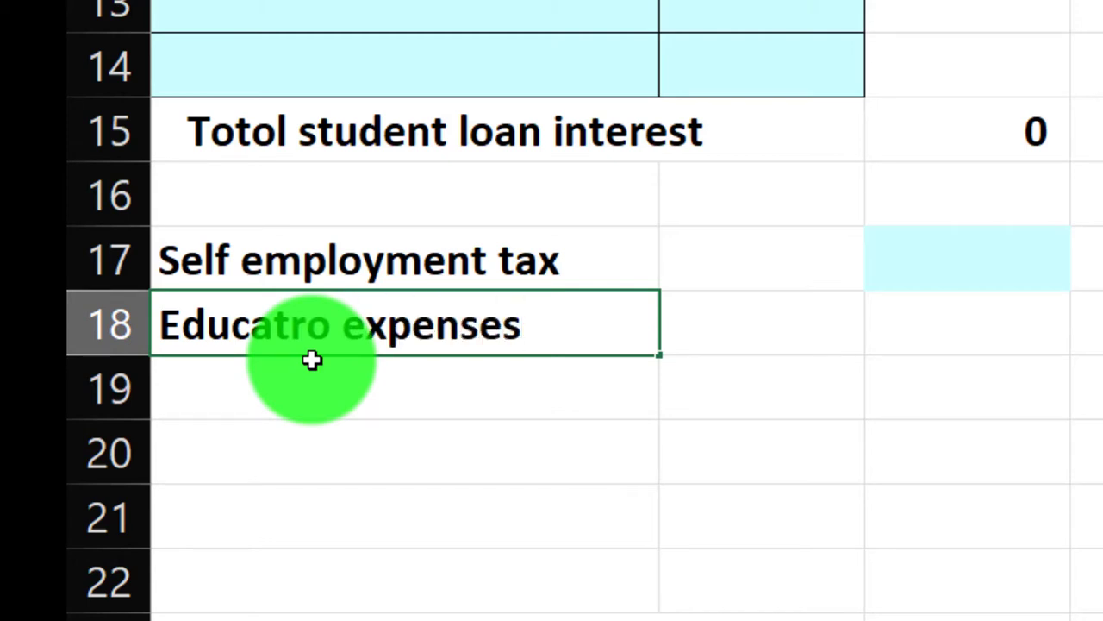
Spell-check the sheet, correcting "Totol" to "Total" and "Educatro" to "Educator"
{"action": "left_click", "coordinate": [290, 422]}
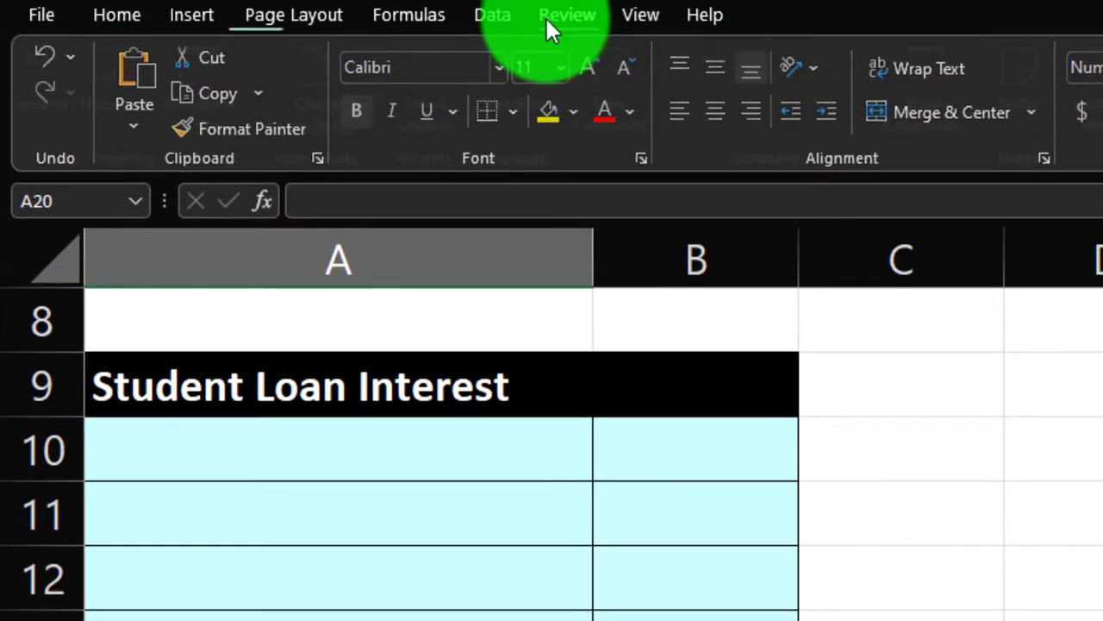
{"action": "left_click", "coordinate": [556, 17]}
{"action": "left_click", "coordinate": [59, 72]}
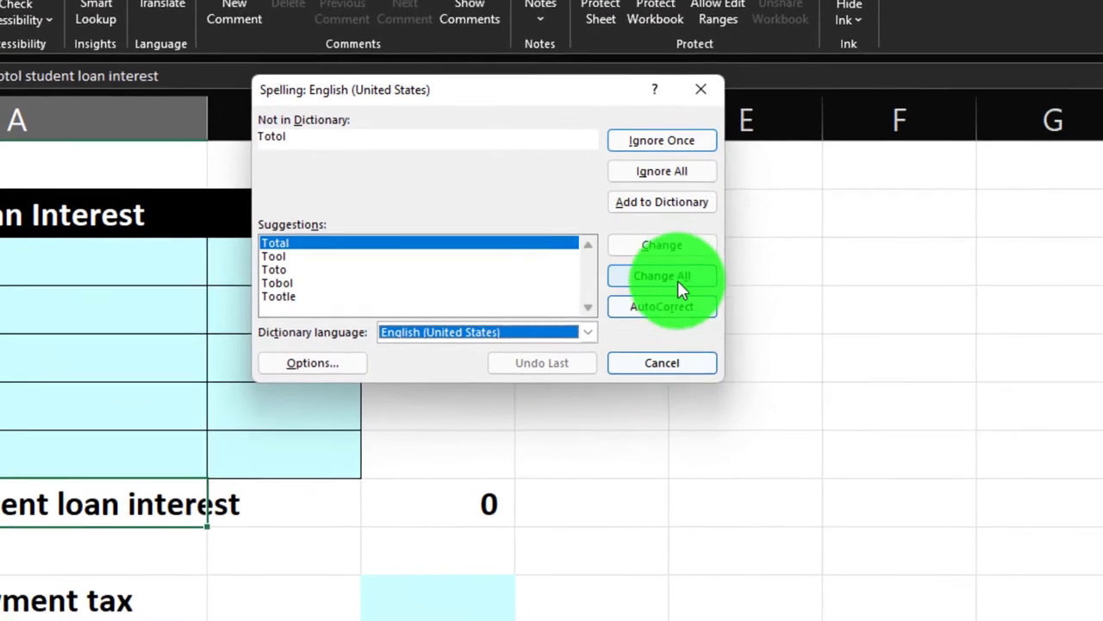
{"action": "left_click", "coordinate": [862, 318]}
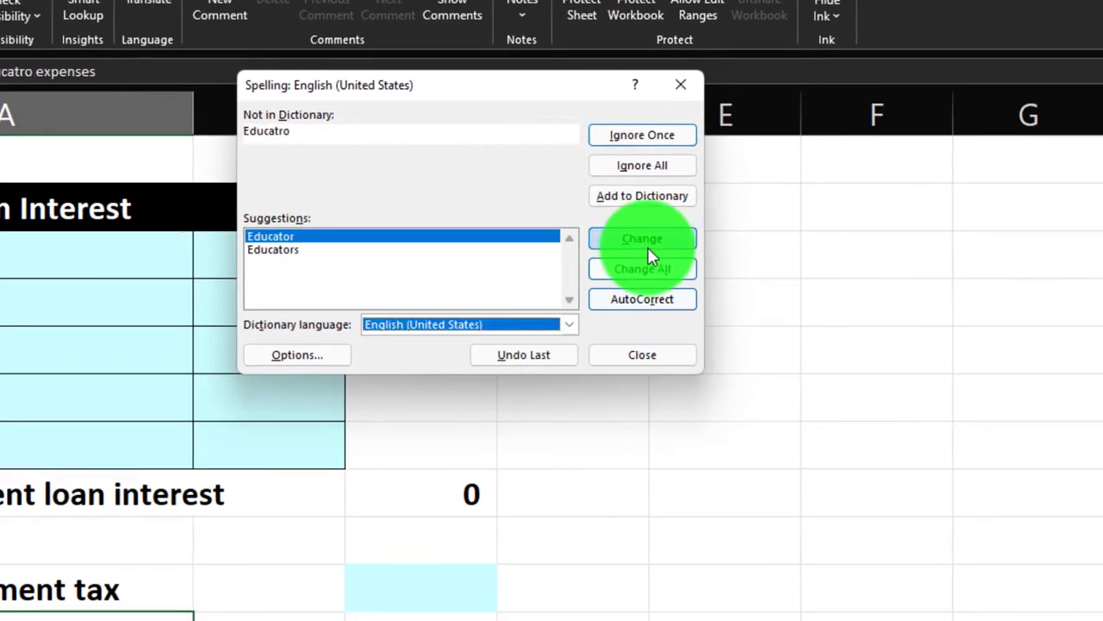
{"action": "left_click", "coordinate": [647, 247]}
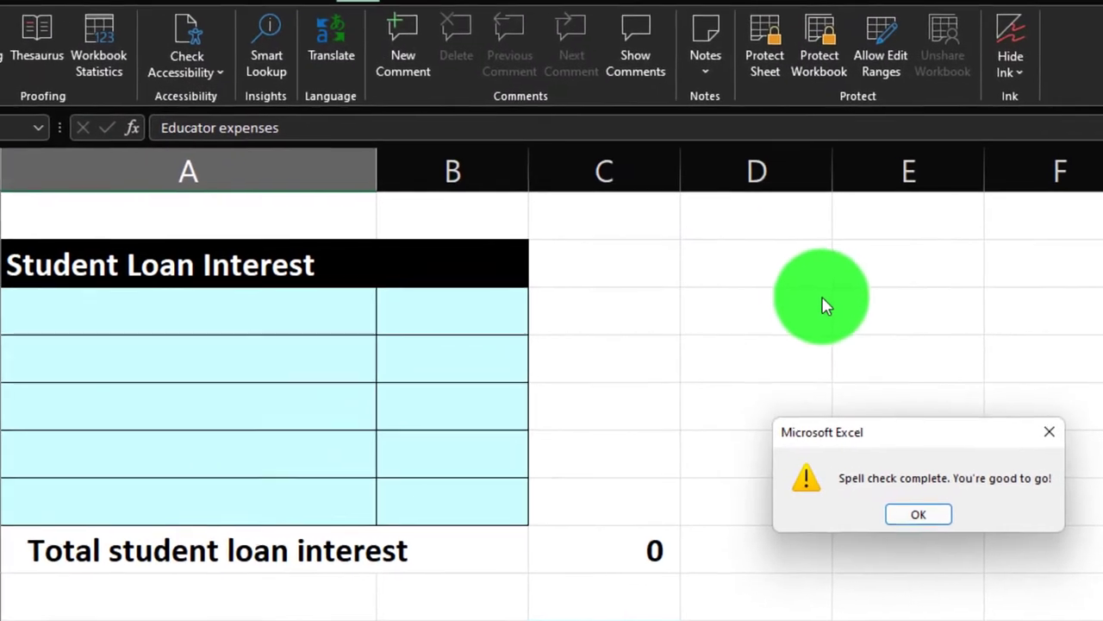
{"action": "left_click", "coordinate": [918, 514]}
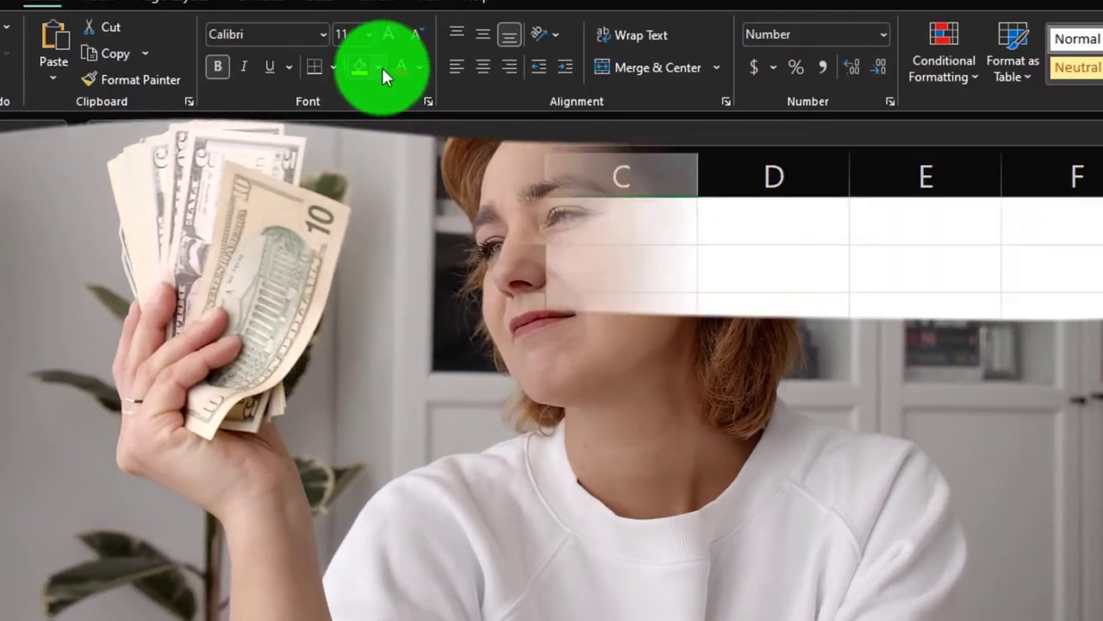
Apply the light-blue input fill and all borders to cells C17:C18
{"action": "left_click", "coordinate": [382, 67]}
{"action": "left_click", "coordinate": [360, 313]}
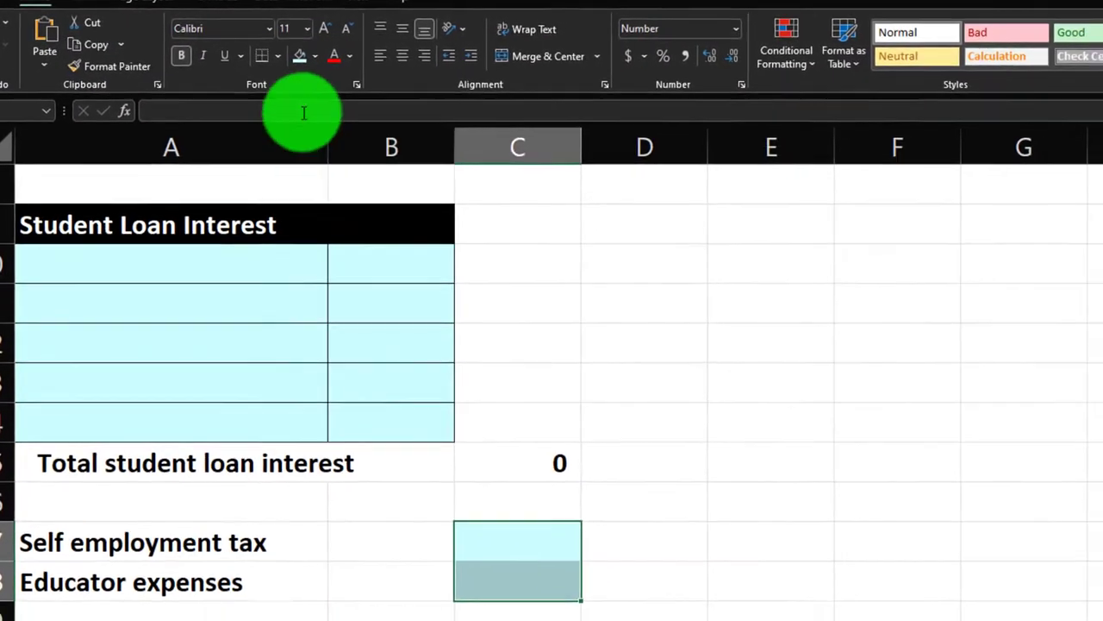
{"action": "left_click", "coordinate": [278, 55]}
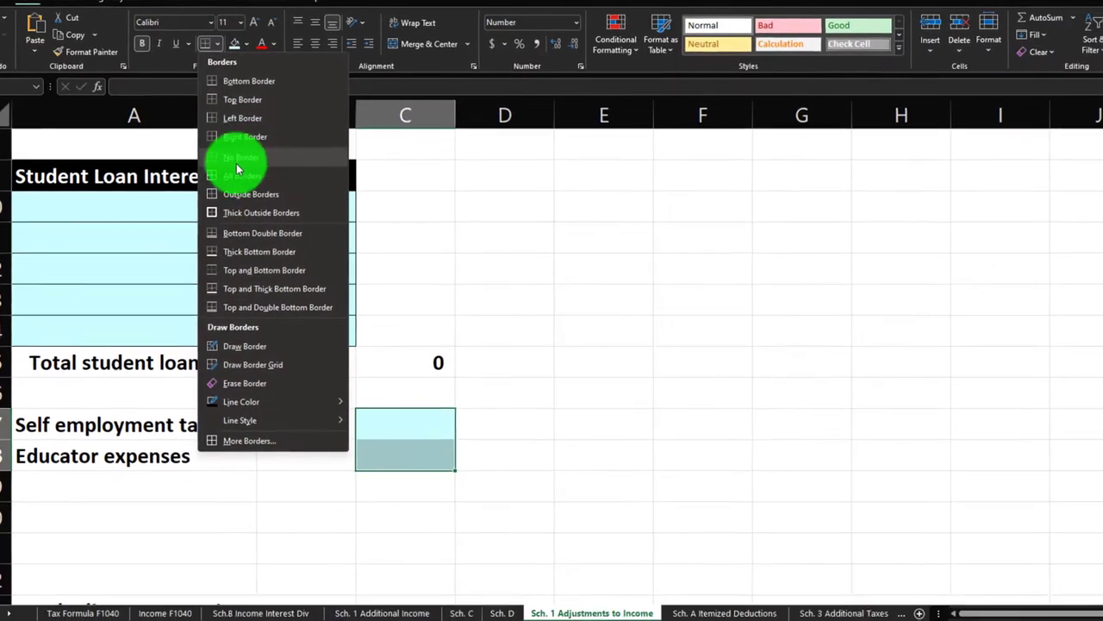
{"action": "left_click", "coordinate": [239, 170]}
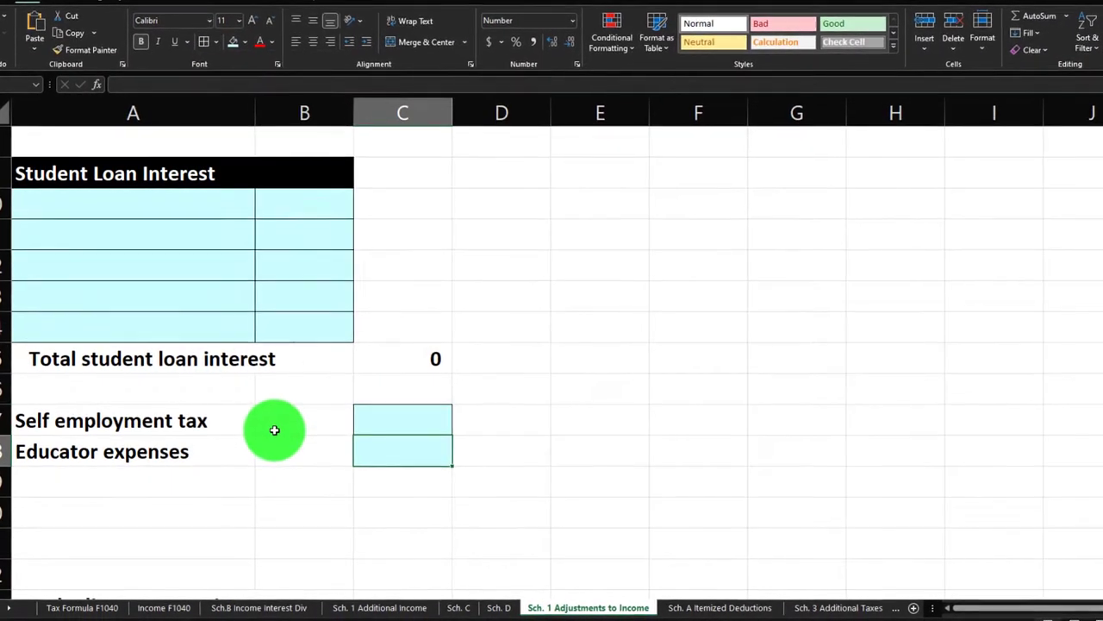
Enter 5,000 as the educator expenses amount in B18
{"action": "type", "text": "2"}
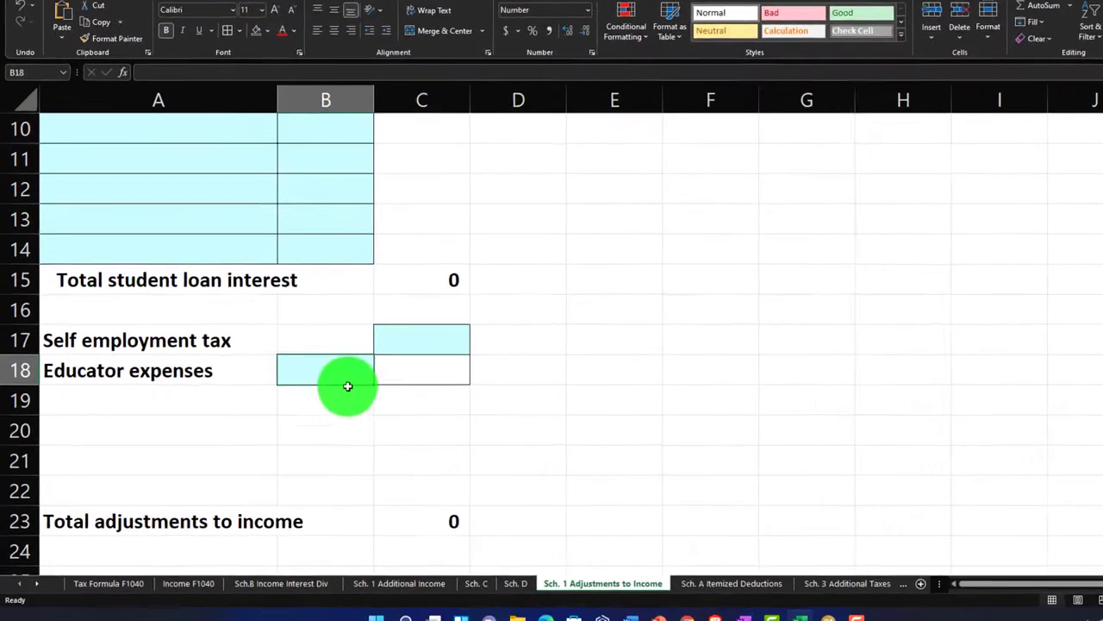
{"action": "type", "text": "5,00"}
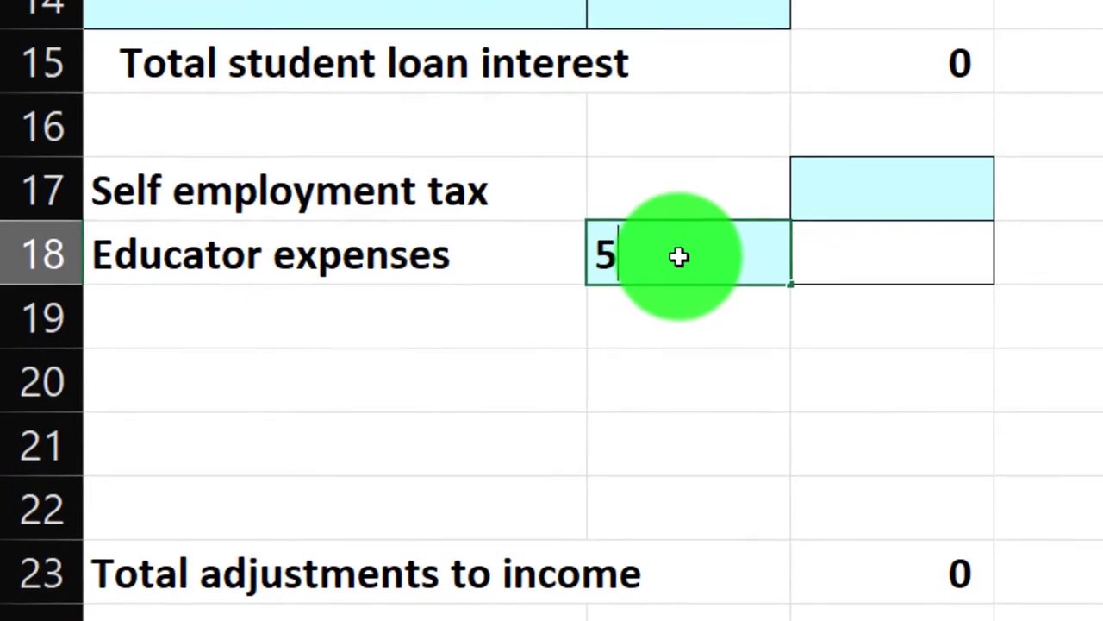
{"action": "type", "text": "00"}
{"action": "key", "text": "Return"}
Cap the educator expenses deduction at 250 in C18 with the formula =if(B18>250,250,B18)
{"action": "key", "text": "Up"}
{"action": "key", "text": "Right"}
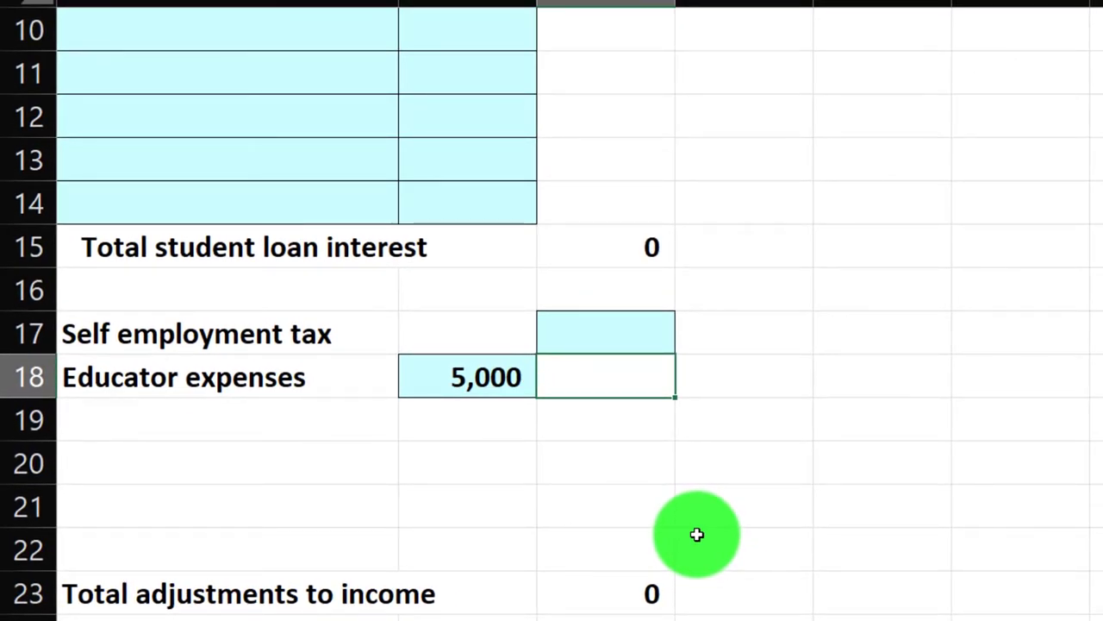
{"action": "type", "text": "=if(B18>250,250,B18"}
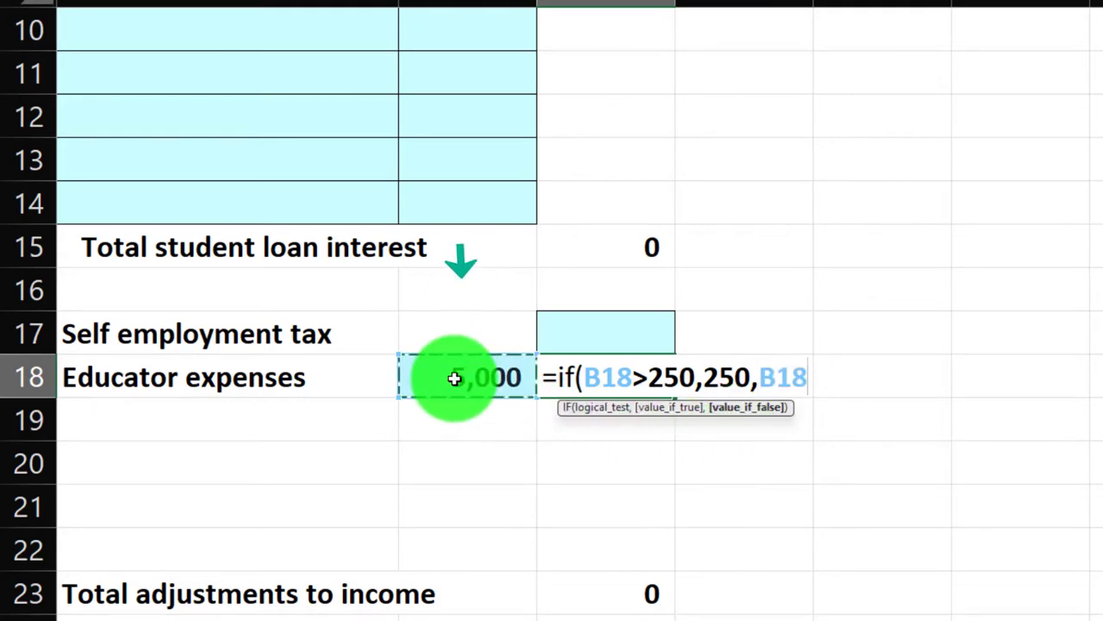
{"action": "key", "text": "Return"}
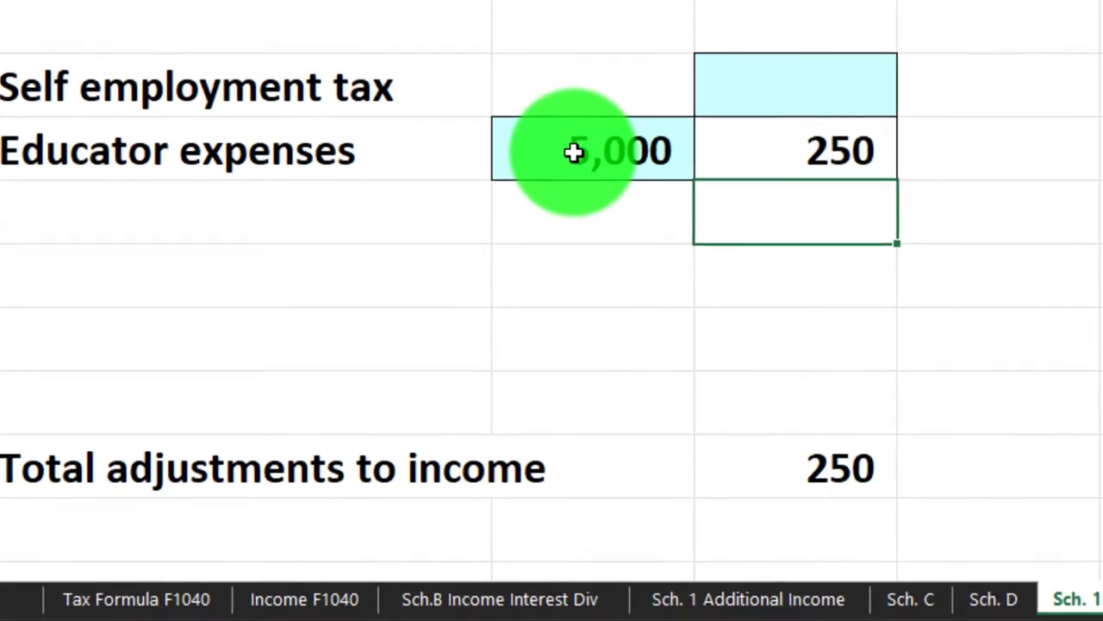
Test the cap formula by changing the educator expenses amount in B18 to 100
{"action": "left_click", "coordinate": [574, 152]}
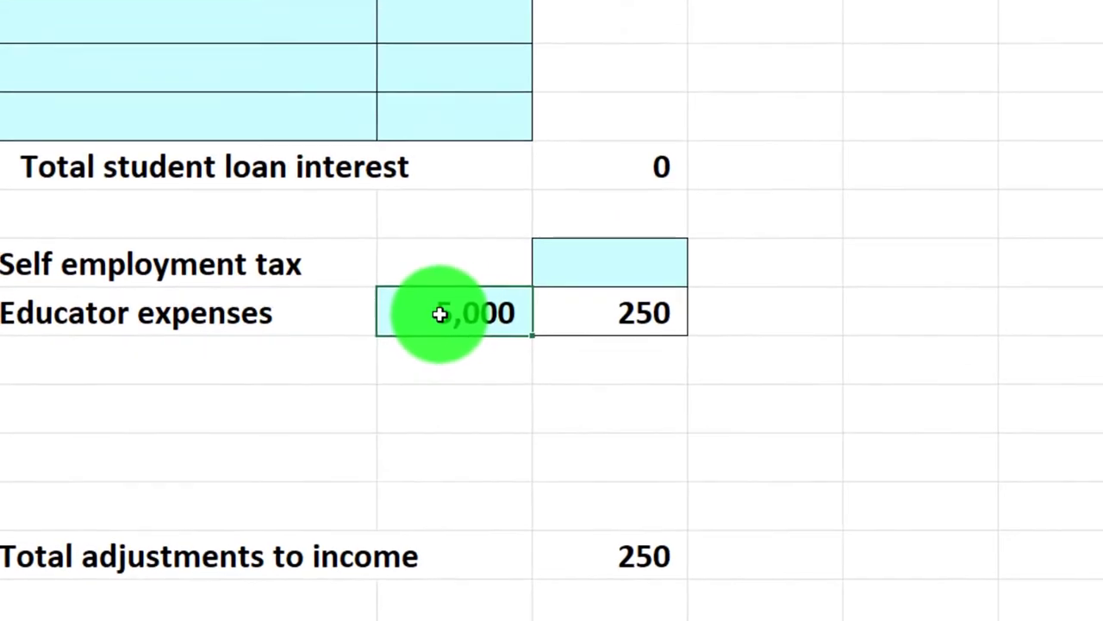
{"action": "type", "text": "10,"}
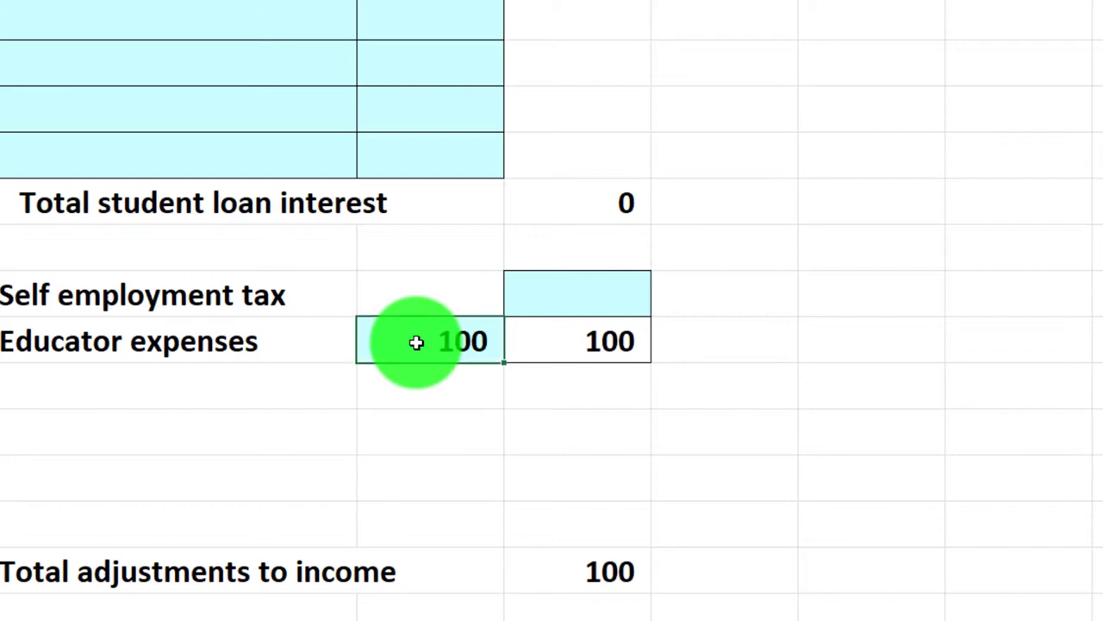
Set the educator expenses amount in B18 to 5,000 and go to the total adjustments to income in C23
{"action": "type", "text": "000"}
{"action": "key", "text": "Return"}
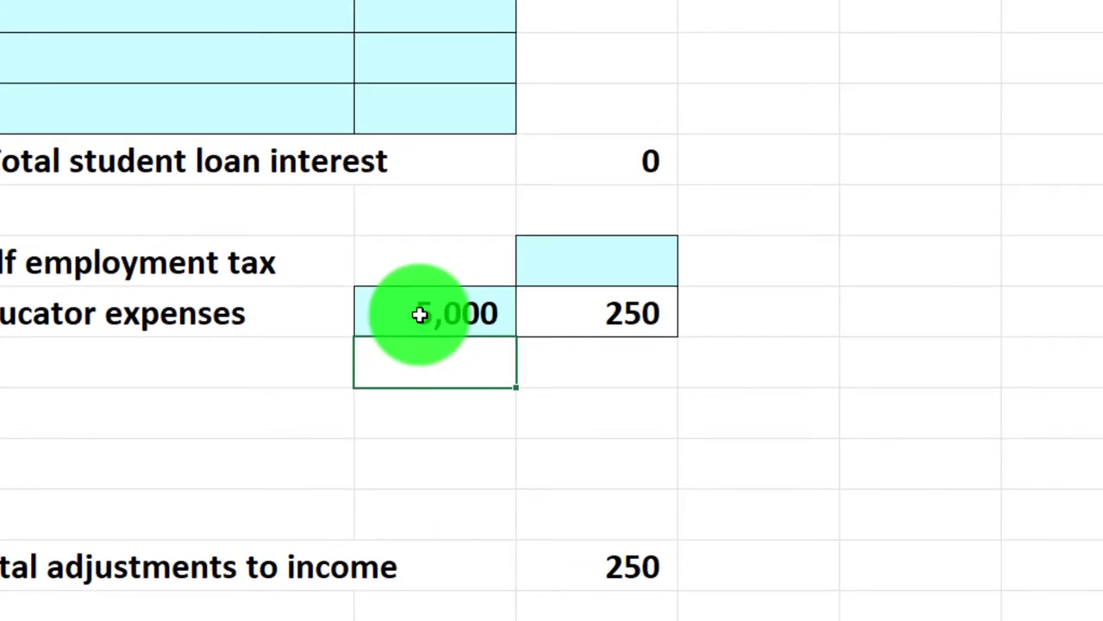
{"action": "key", "text": "Down"}
{"action": "key", "text": "Down"}
{"action": "key", "text": "Down"}
{"action": "key", "text": "Right"}
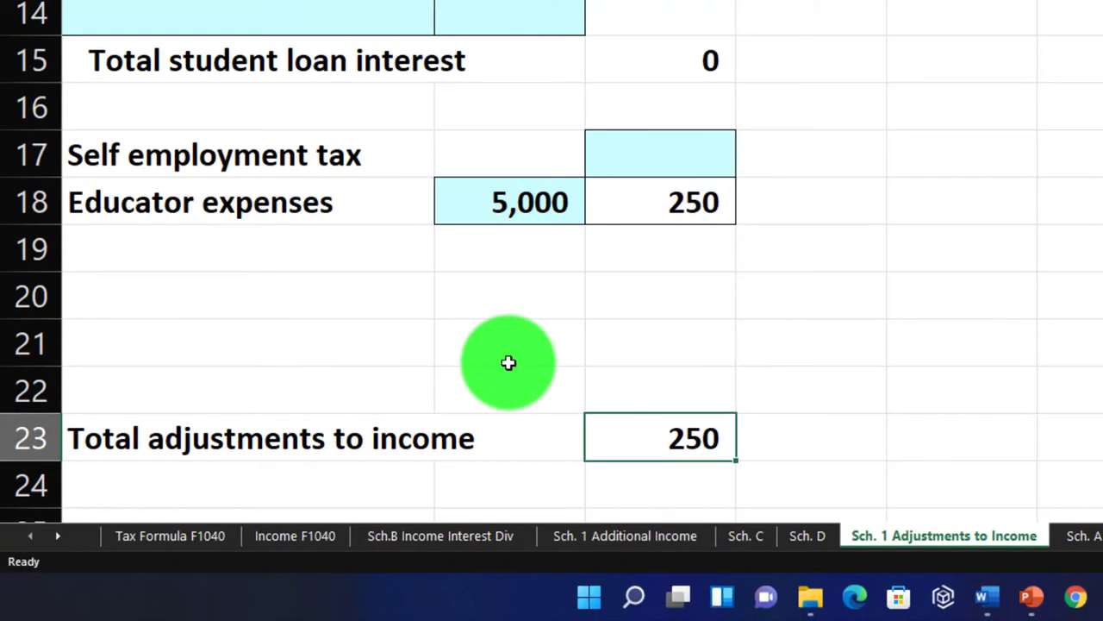
Check the adjustments to income and adjusted gross income cells on the Tax Formula F1040 sheet
{"action": "left_click", "coordinate": [159, 556]}
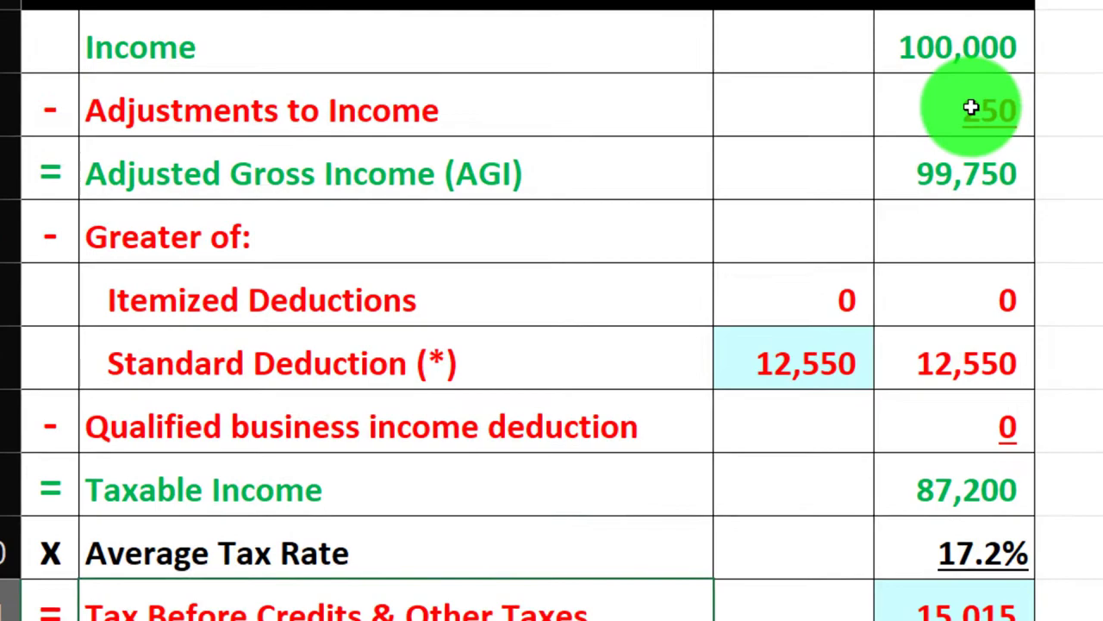
{"action": "left_click", "coordinate": [965, 33]}
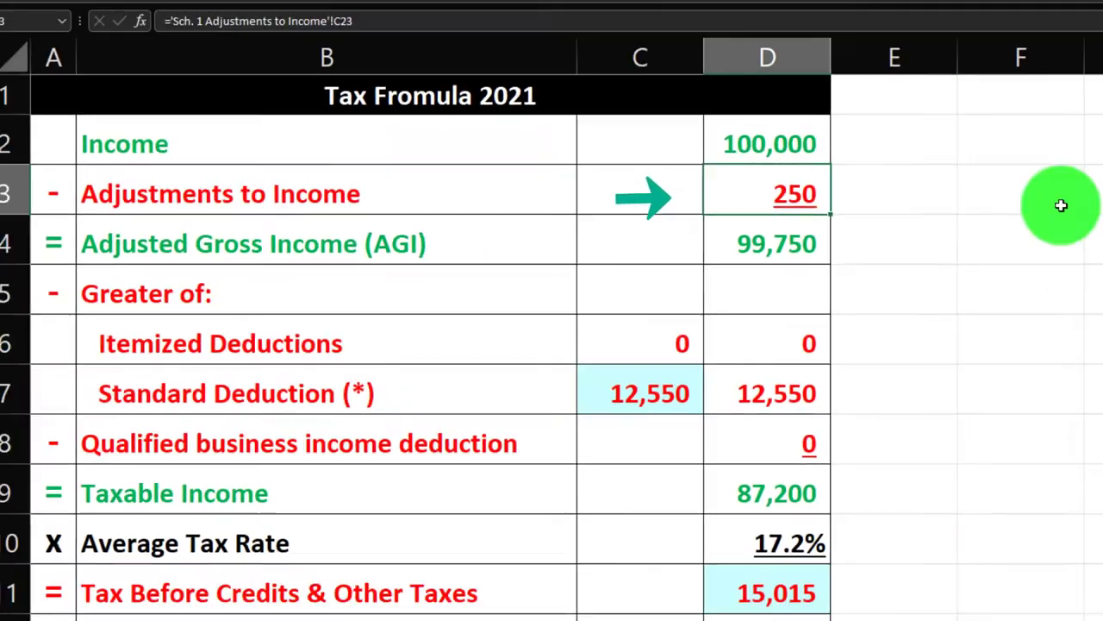
{"action": "key", "text": "ctrl+c"}
{"action": "key", "text": "Down"}
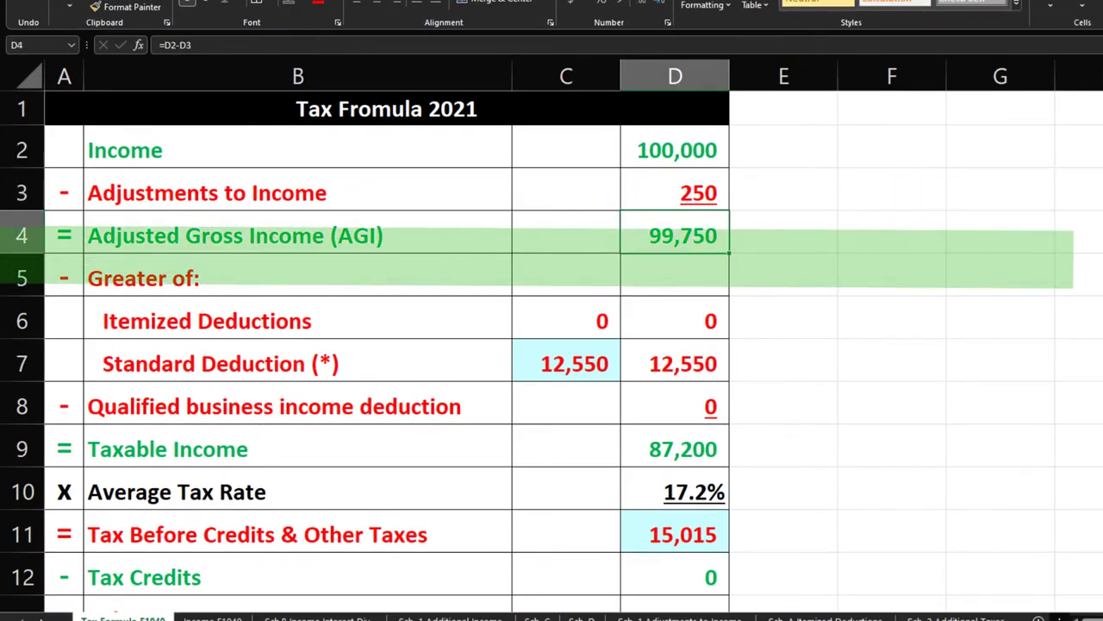
Compare the worksheet's adjustments, standard deduction, taxable income and tax with Form 1040 in Lacerte
{"action": "left_click", "coordinate": [739, 607]}
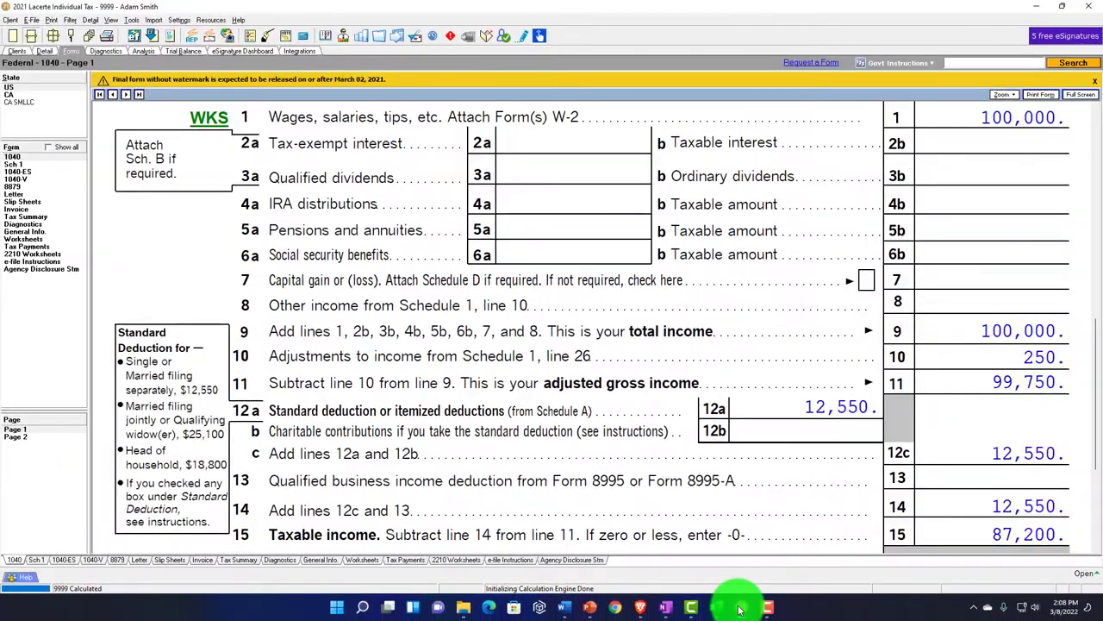
{"action": "left_click", "coordinate": [738, 607]}
{"action": "left_click", "coordinate": [453, 367]}
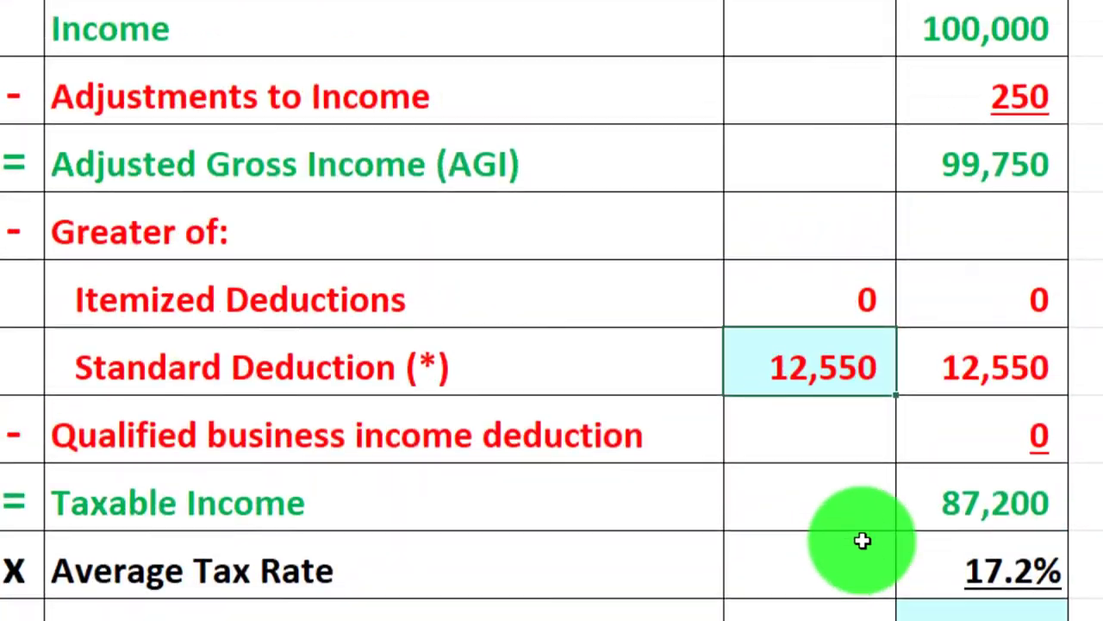
{"action": "left_click", "coordinate": [1059, 332]}
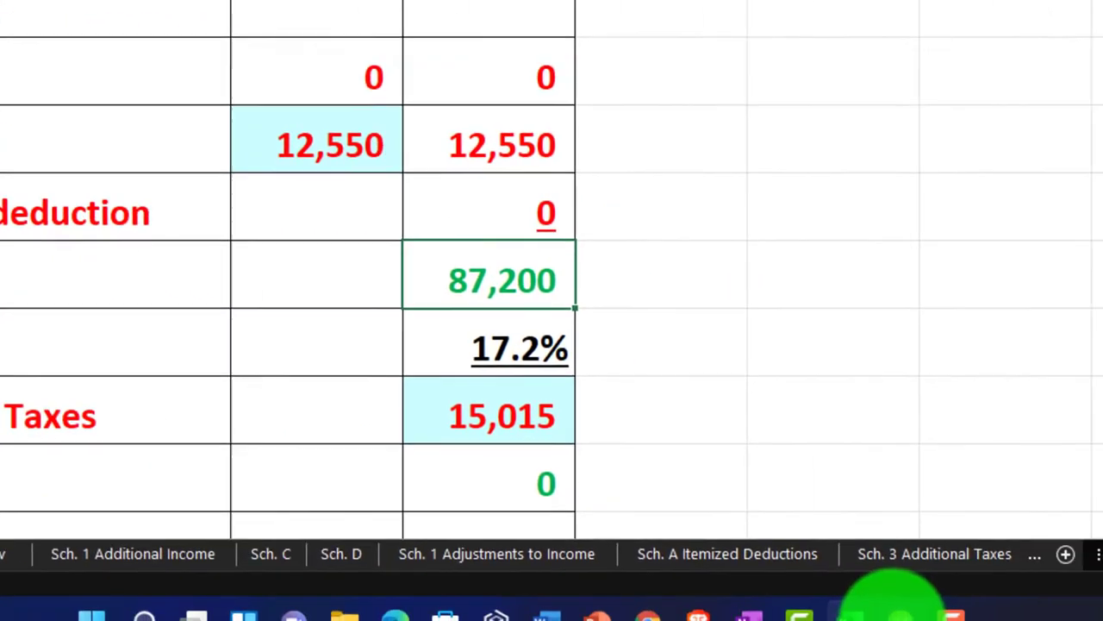
{"action": "left_click", "coordinate": [887, 603]}
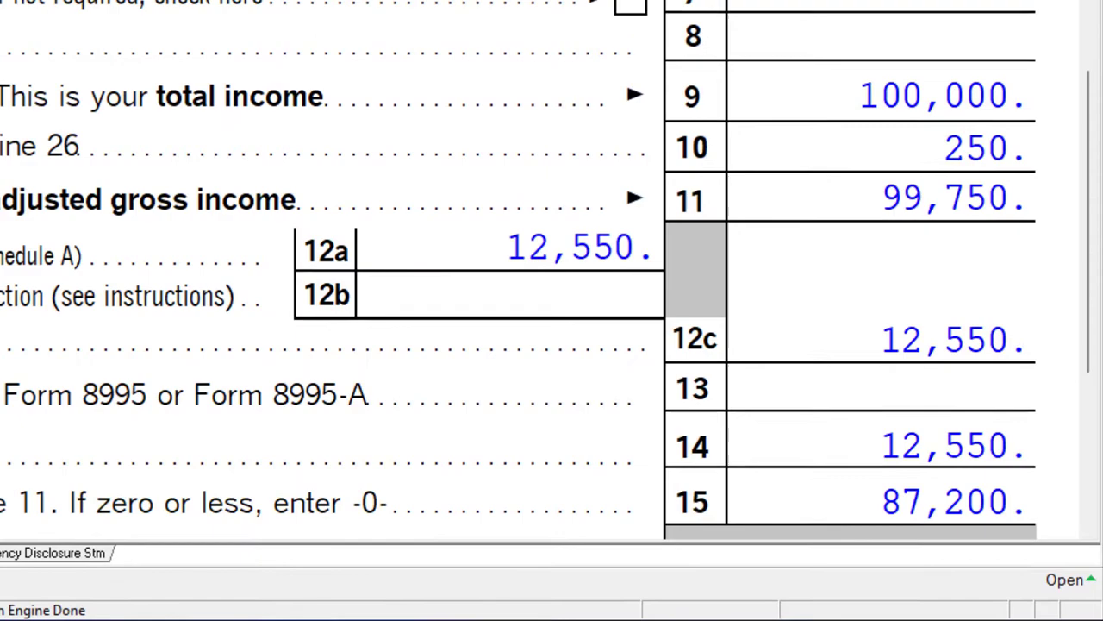
{"action": "scroll", "coordinate": [552, 311], "scroll_direction": "down", "scroll_amount": 5}
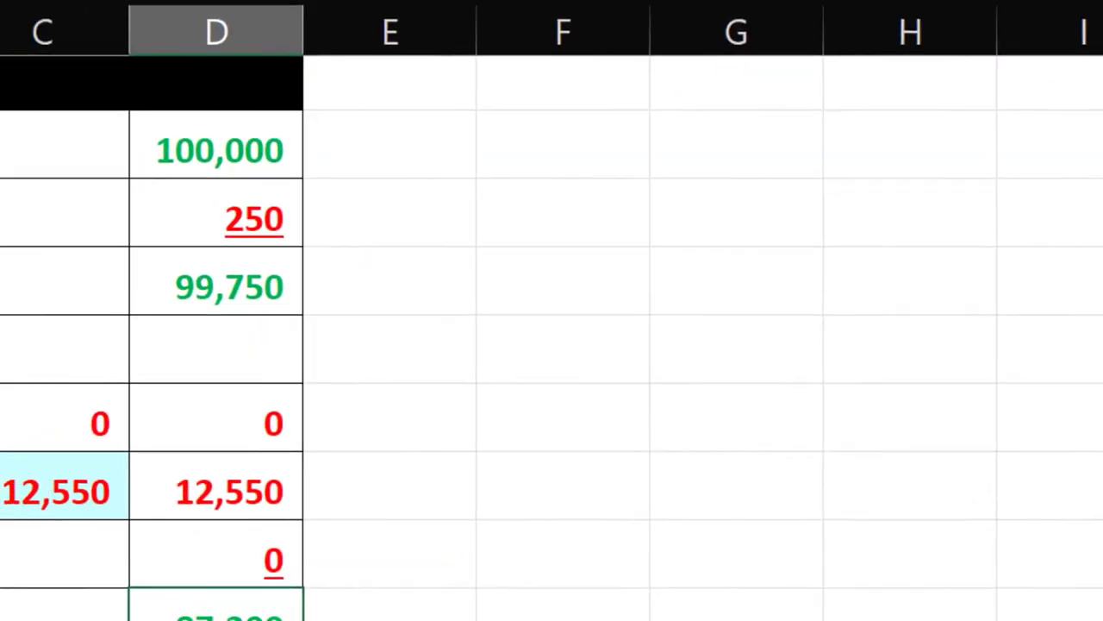
Set the Tax Before Credits & Other Taxes amount in D11 of the Excel tax formula sheet to 14,955
{"action": "left_click", "coordinate": [629, 567]}
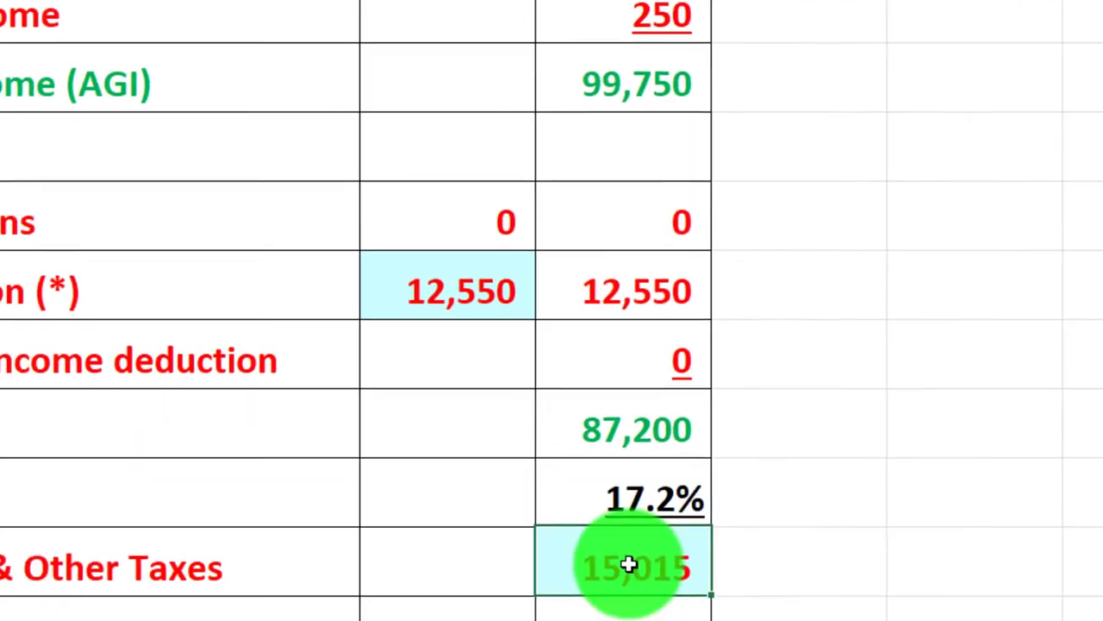
{"action": "type", "text": "14,"}
{"action": "type", "text": "955"}
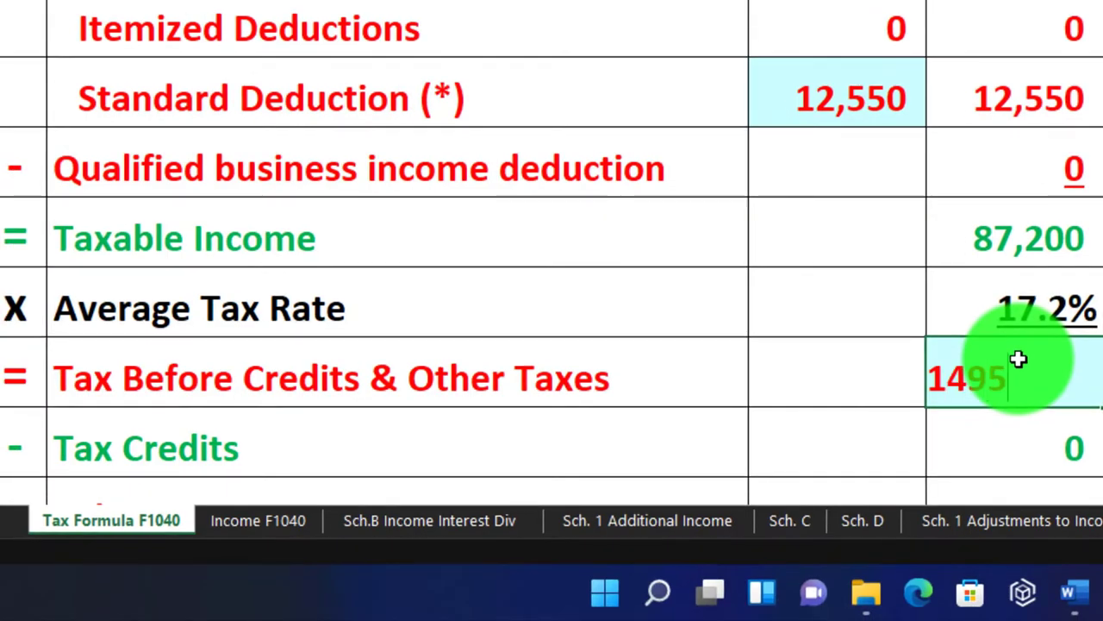
{"action": "key", "text": "Return"}
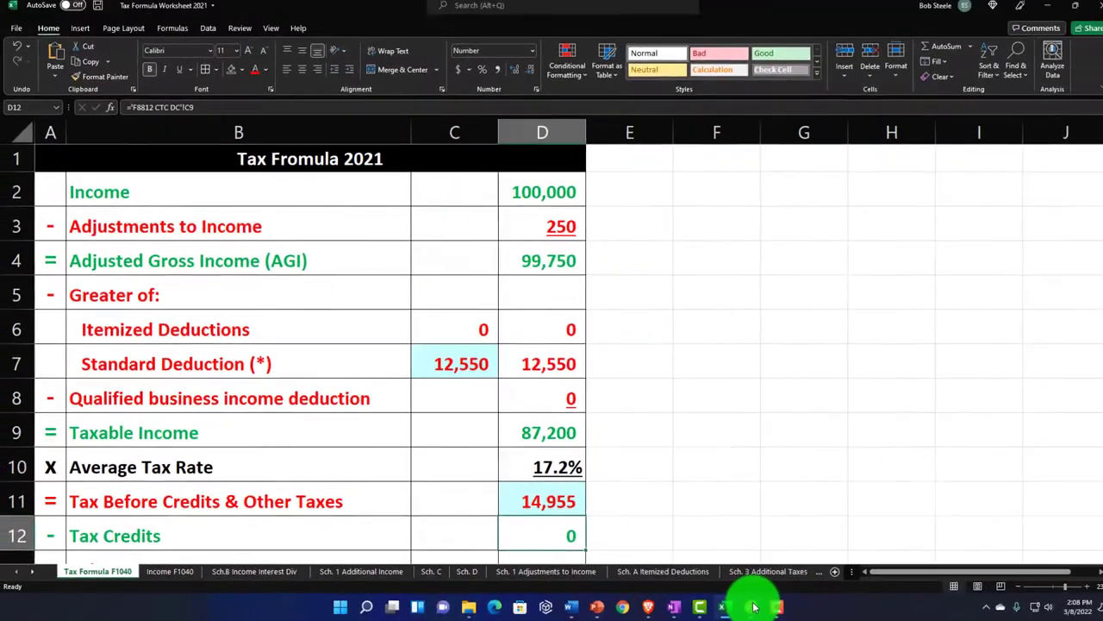
Switch to Lacerte and change the client's filing status to Married filing jointly
{"action": "left_click", "coordinate": [1000, 601]}
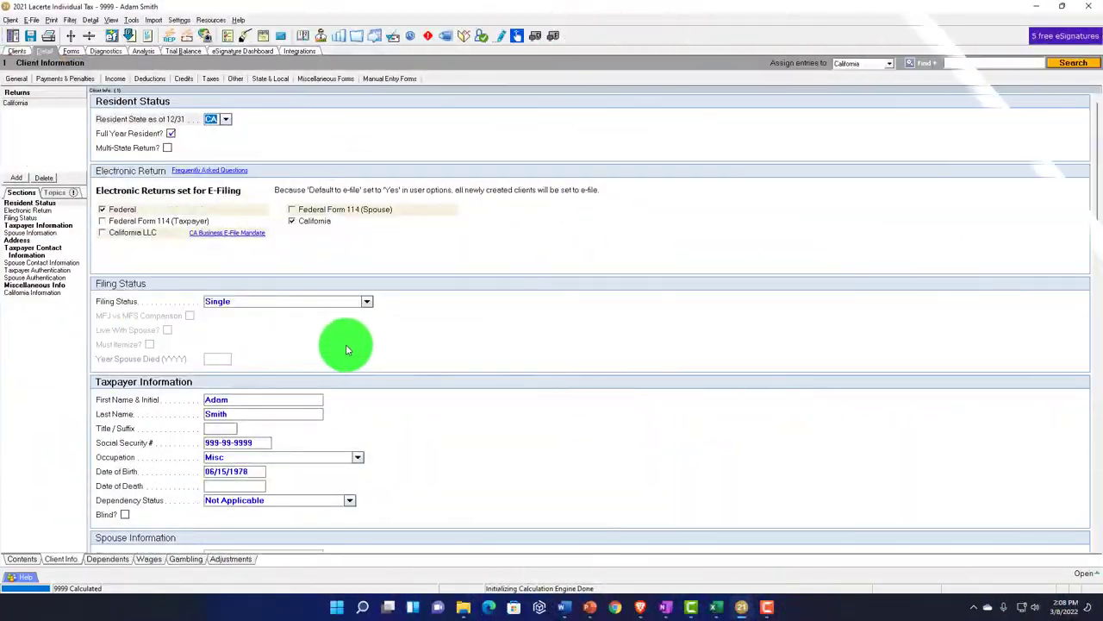
{"action": "left_click", "coordinate": [367, 302]}
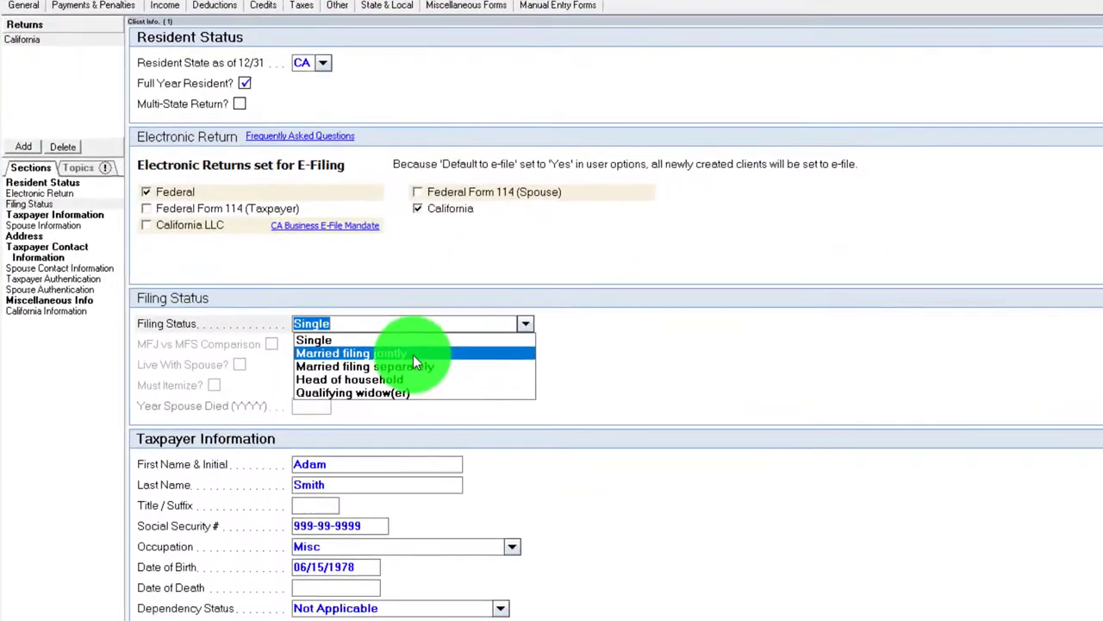
{"action": "left_click", "coordinate": [413, 354]}
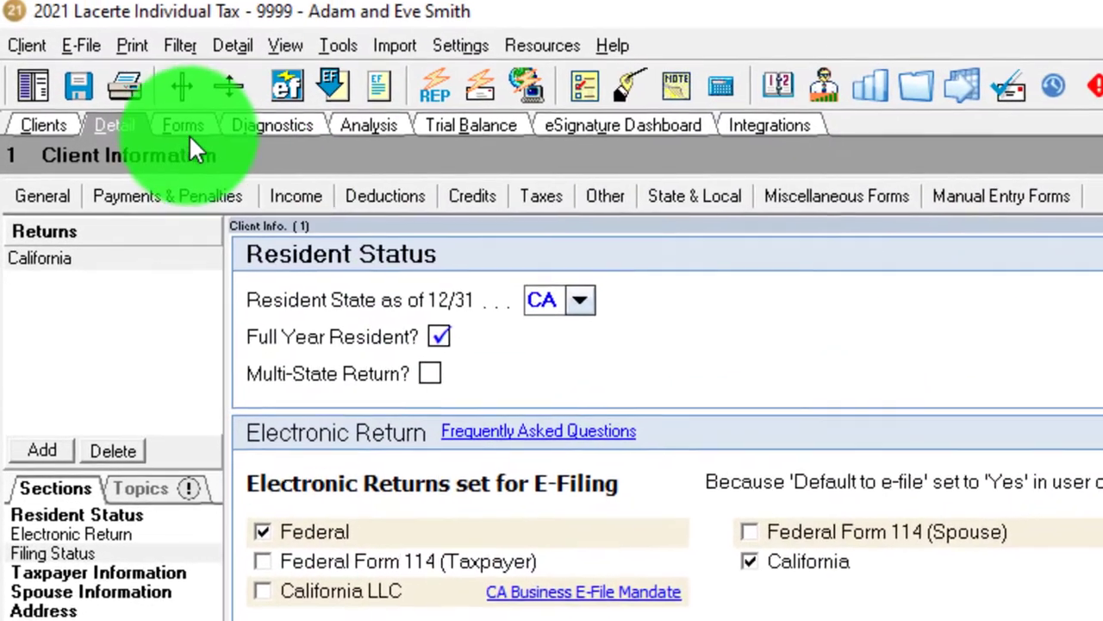
Review the filing status and income lines on Form 1040, and open page 2 of Schedule 1
{"action": "left_click", "coordinate": [186, 131]}
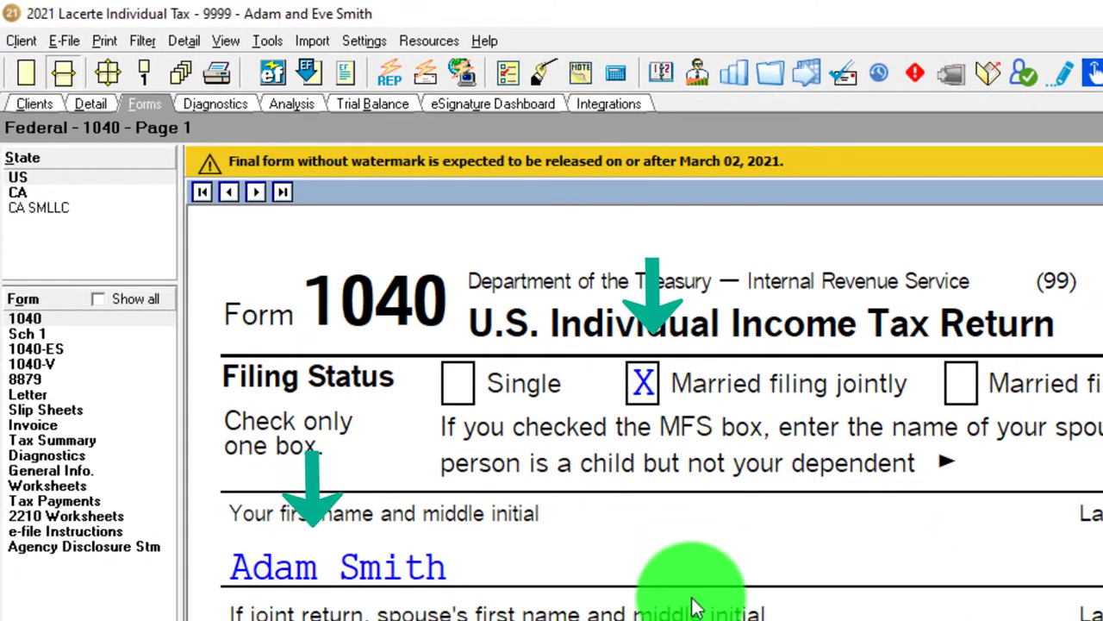
{"action": "scroll", "coordinate": [696, 603], "scroll_direction": "down", "scroll_amount": 5}
{"action": "scroll", "coordinate": [697, 608], "scroll_direction": "down", "scroll_amount": 10}
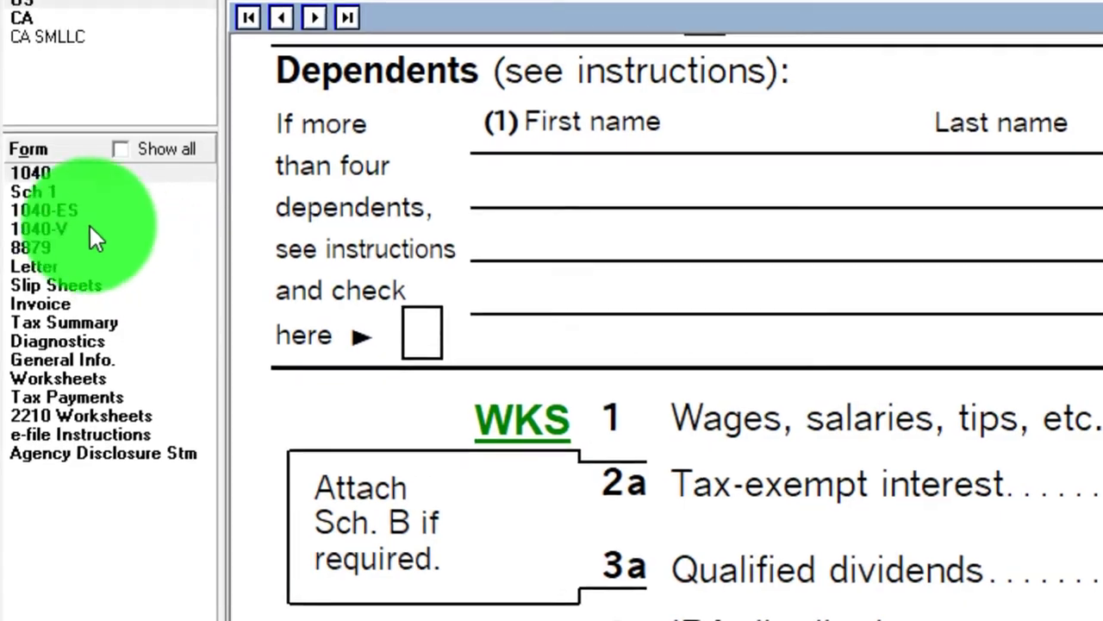
{"action": "left_click", "coordinate": [41, 191]}
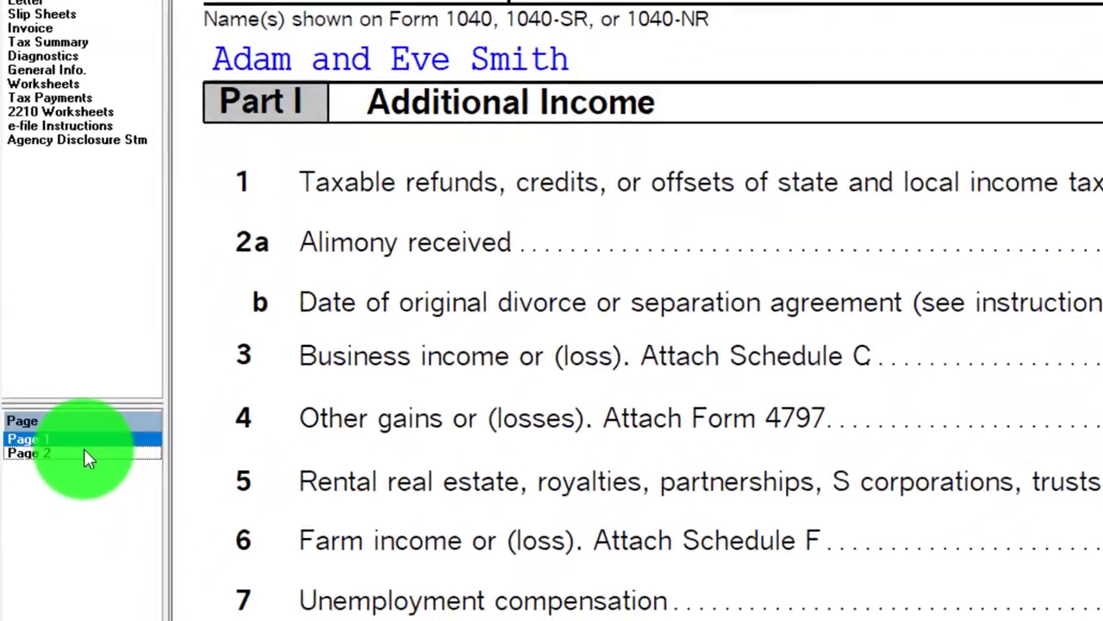
{"action": "left_click", "coordinate": [83, 454]}
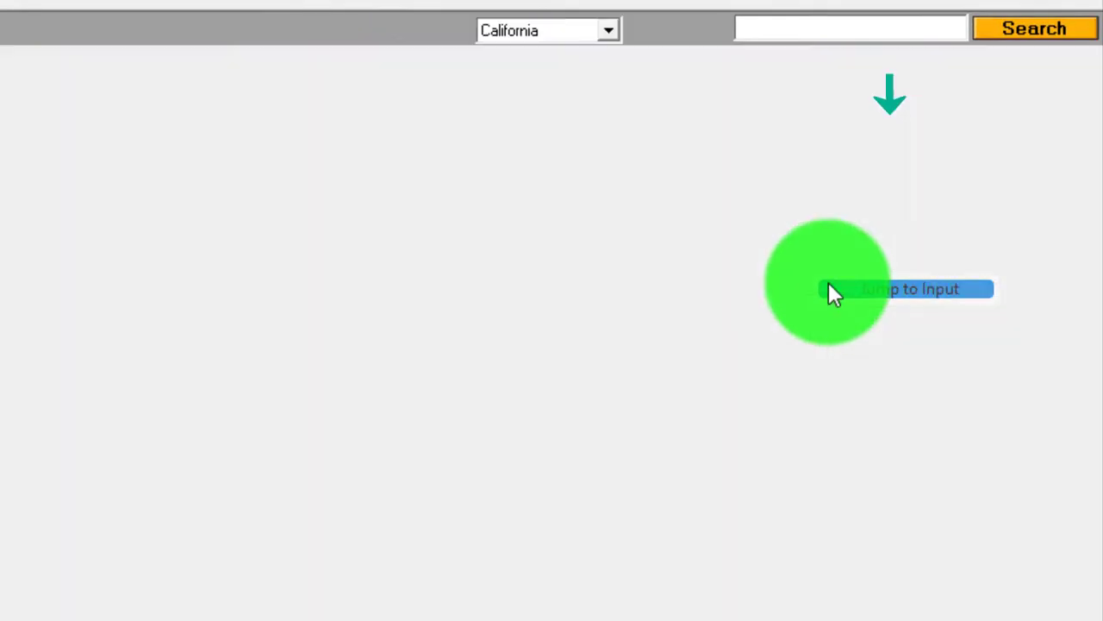
Jump from Schedule 1 to the educator expenses input and enter 5,000 for the spouse
{"action": "left_click", "coordinate": [896, 289]}
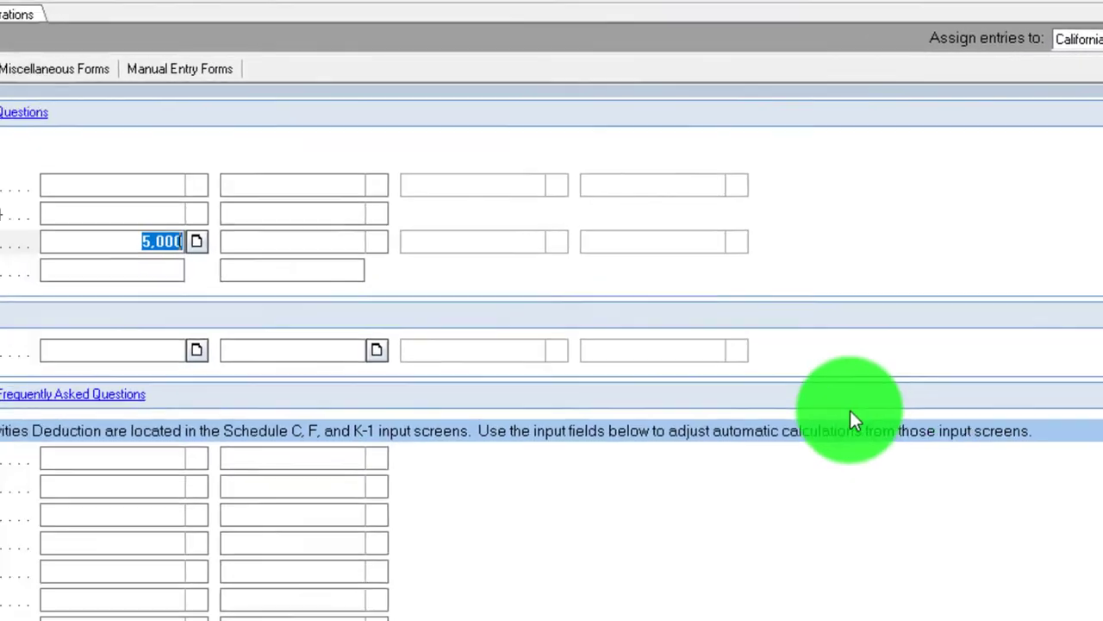
{"action": "scroll", "coordinate": [517, 293], "scroll_direction": "up", "scroll_amount": 10}
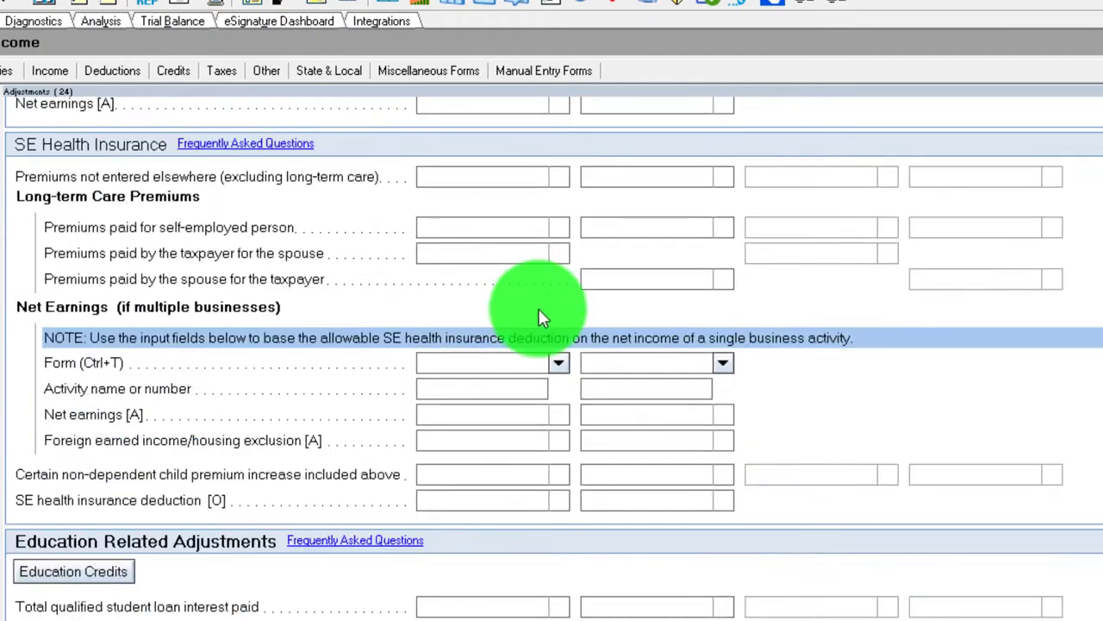
{"action": "scroll", "coordinate": [543, 312], "scroll_direction": "up", "scroll_amount": 10}
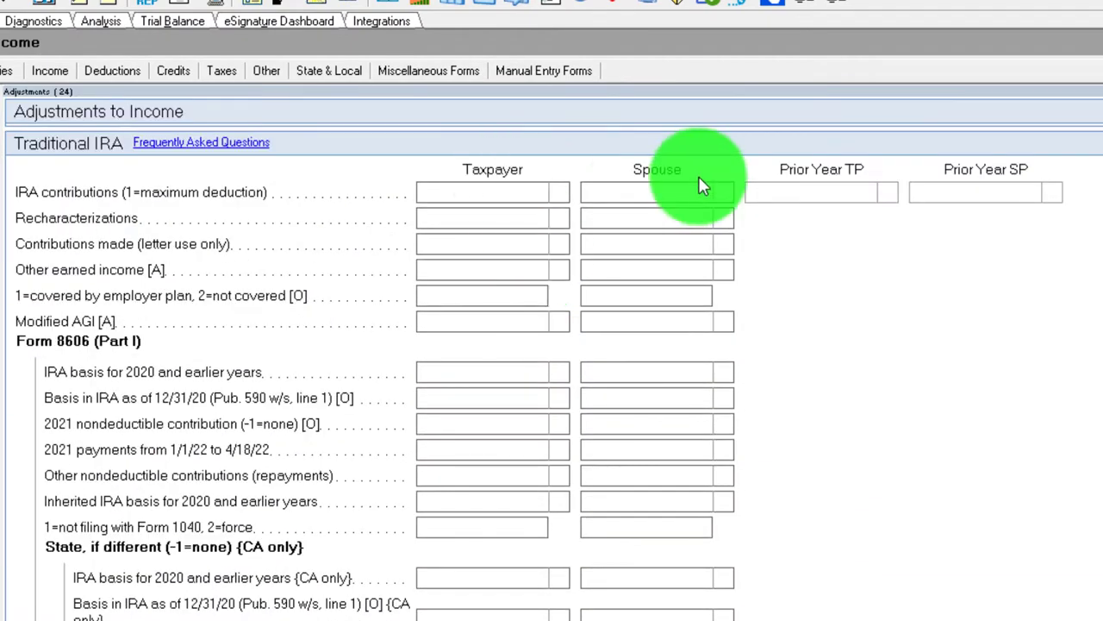
{"action": "scroll", "coordinate": [801, 552], "scroll_direction": "down", "scroll_amount": 20}
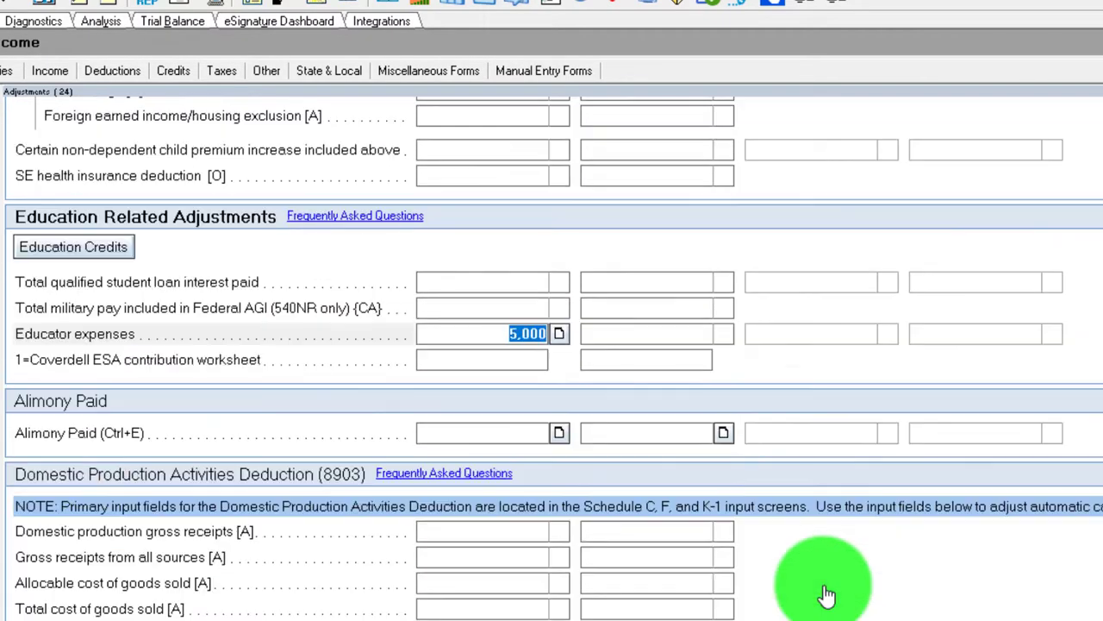
{"action": "left_click", "coordinate": [649, 337]}
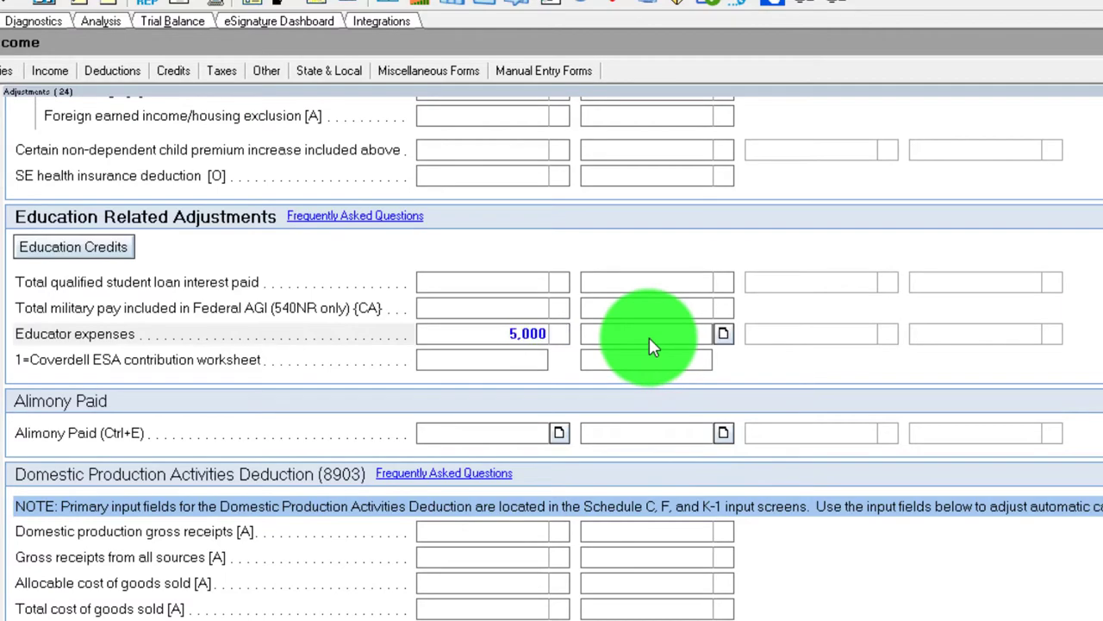
{"action": "type", "text": "5000"}
{"action": "key", "text": "Return"}
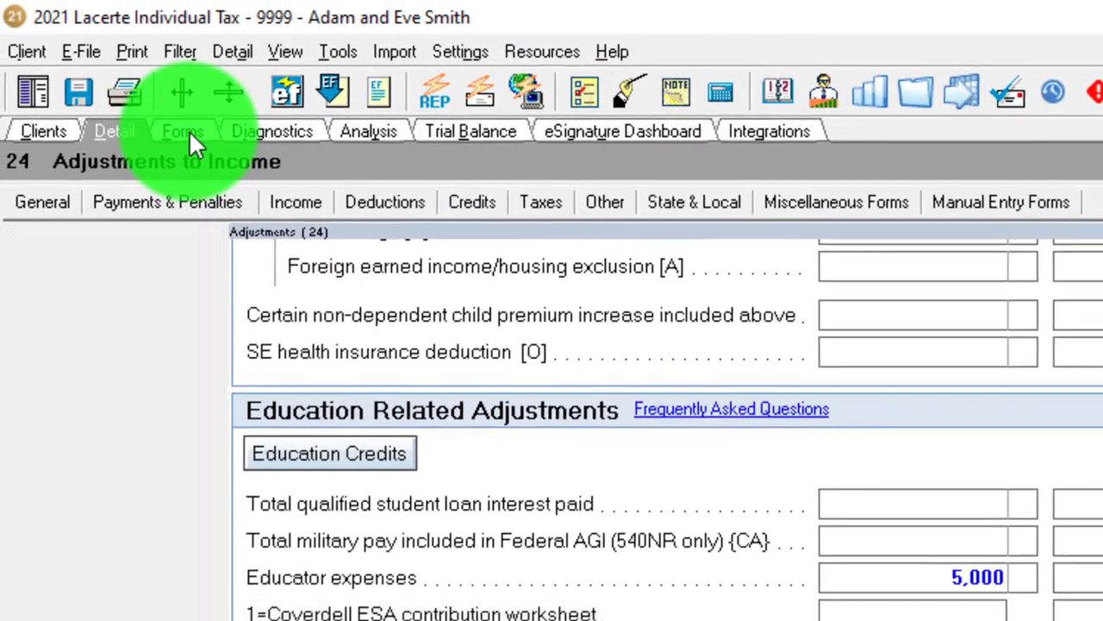
Check the educator expenses on Lacerte's Schedule 1 and open the Sch. 1 Adjustments to Income sheet in Excel
{"action": "left_click", "coordinate": [91, 87]}
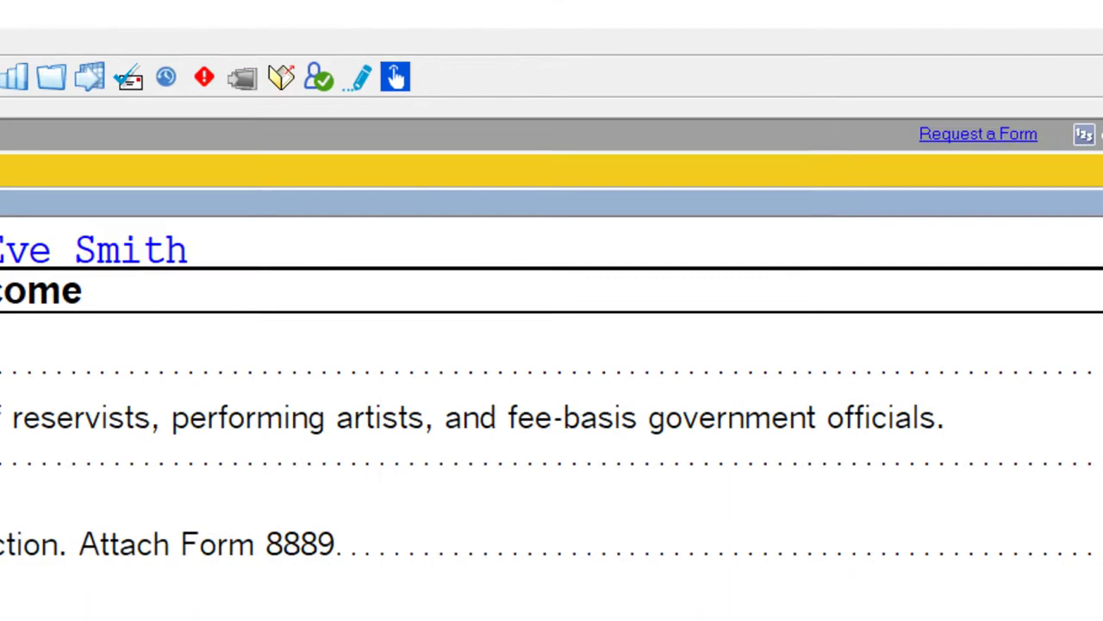
{"action": "left_click", "coordinate": [938, 397]}
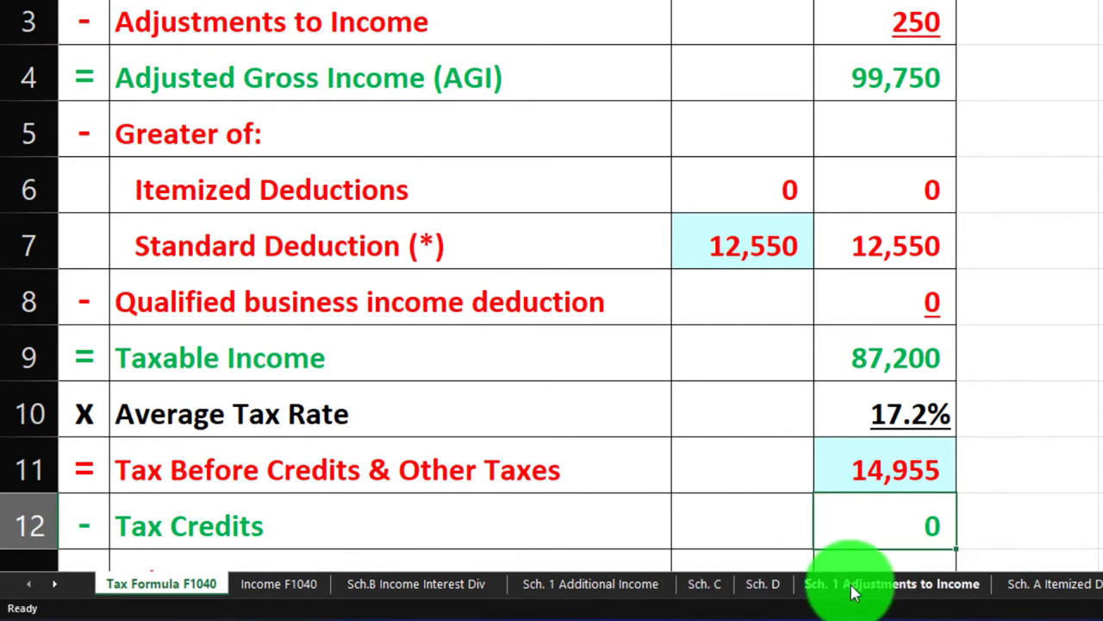
{"action": "left_click", "coordinate": [853, 591]}
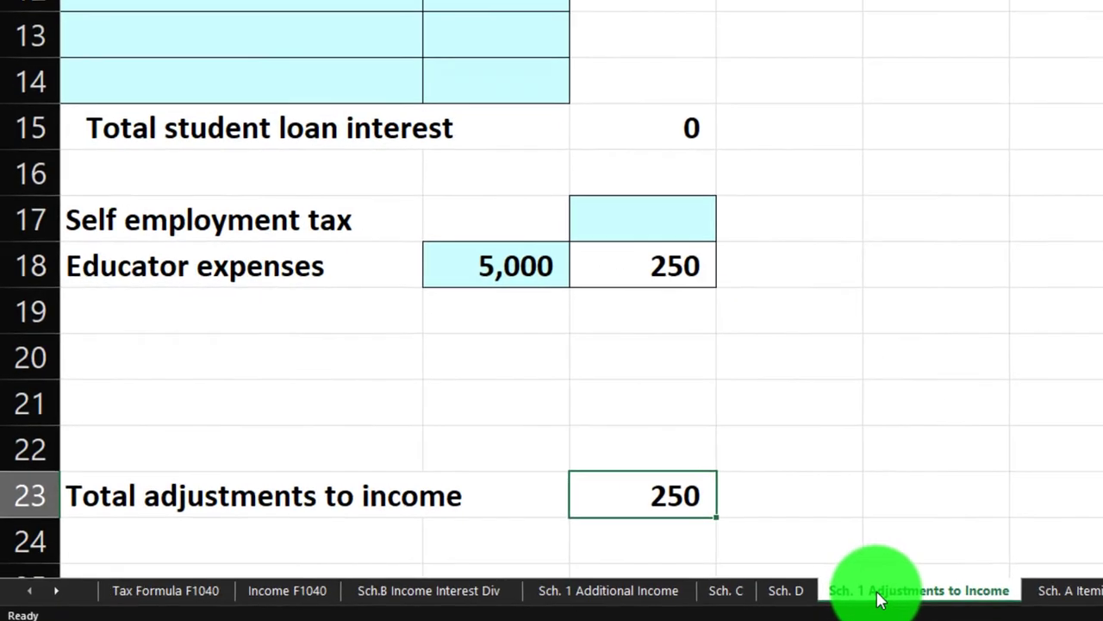
Relabel A18 as Educator expenses S1 and add a copy of the label in A19 reading Educator expenses S2
{"action": "left_click", "coordinate": [489, 223]}
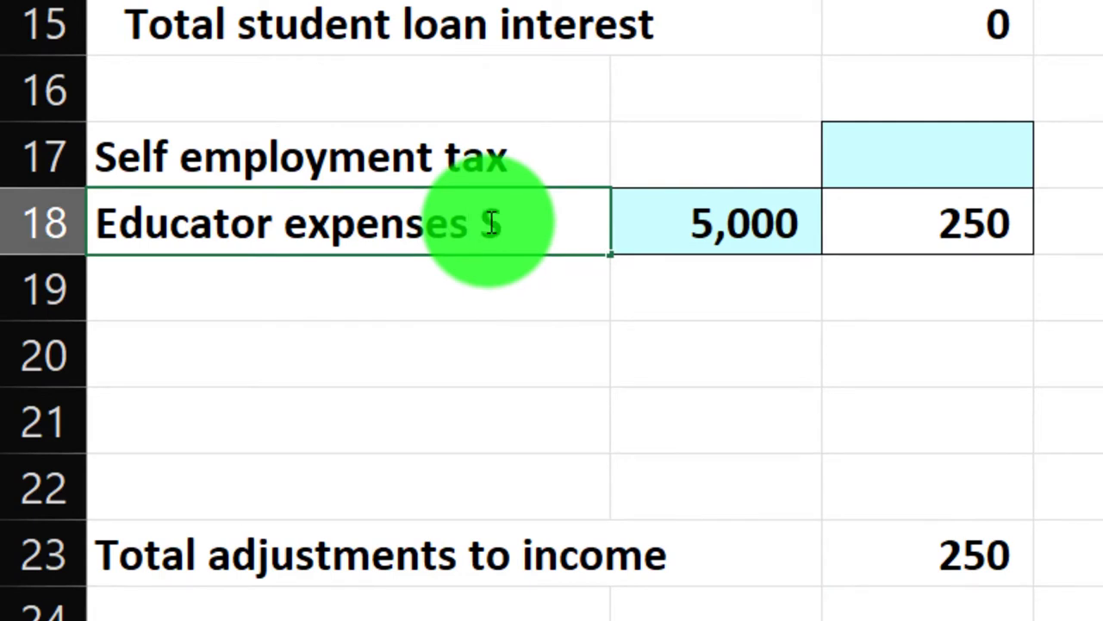
{"action": "key", "text": "Return"}
{"action": "left_click", "coordinate": [488, 223]}
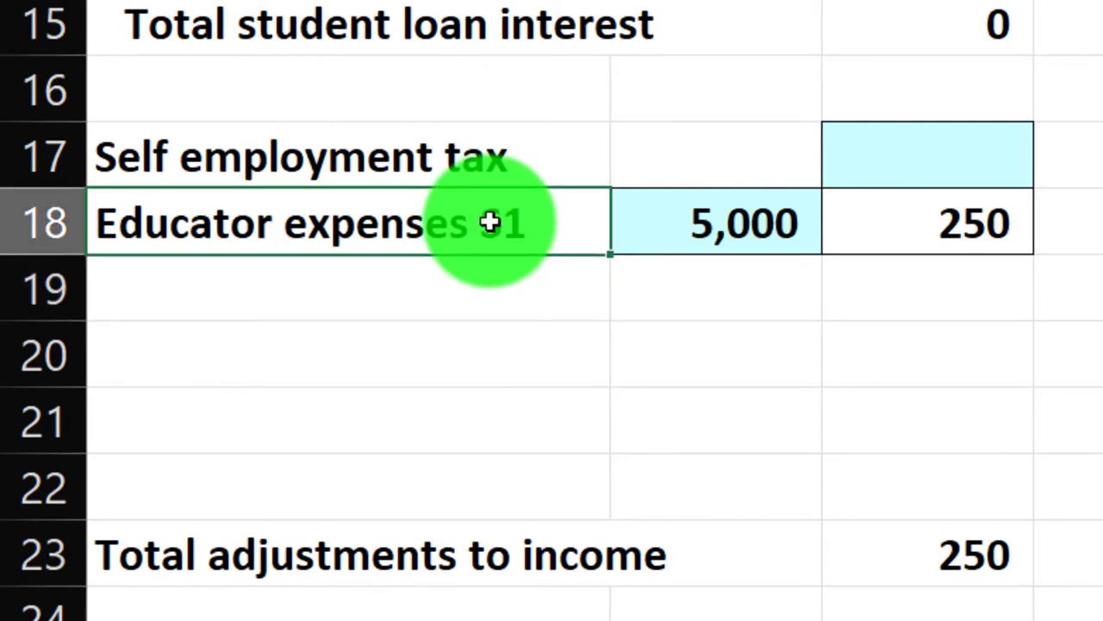
{"action": "key", "text": "ctrl+c"}
{"action": "left_click", "coordinate": [517, 288]}
{"action": "key", "text": "ctrl+v"}
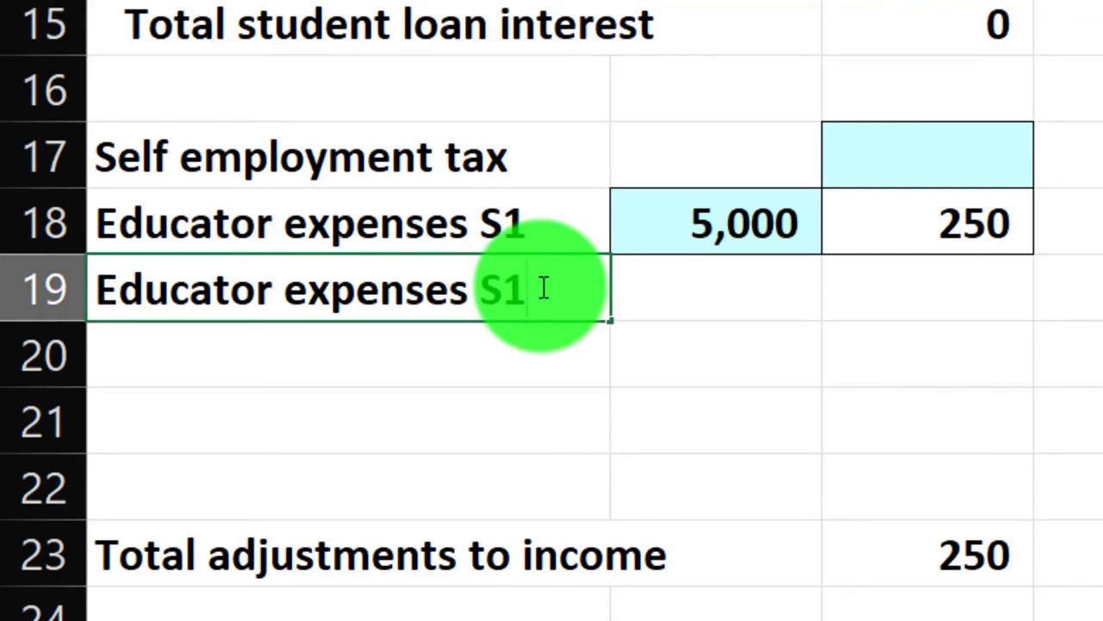
{"action": "key", "text": "Return"}
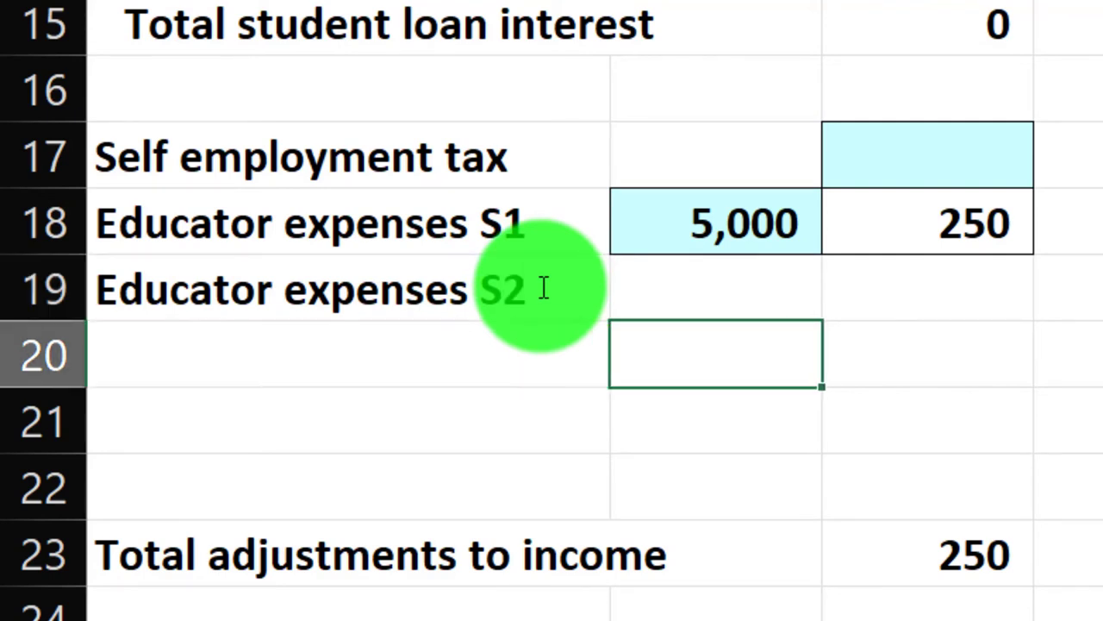
Copy the S1 educator expenses amount and capped deduction from B18:C18 into B19:C19 for S2
{"action": "left_click_drag", "start_coordinate": [733, 225], "coordinate": [862, 241]}
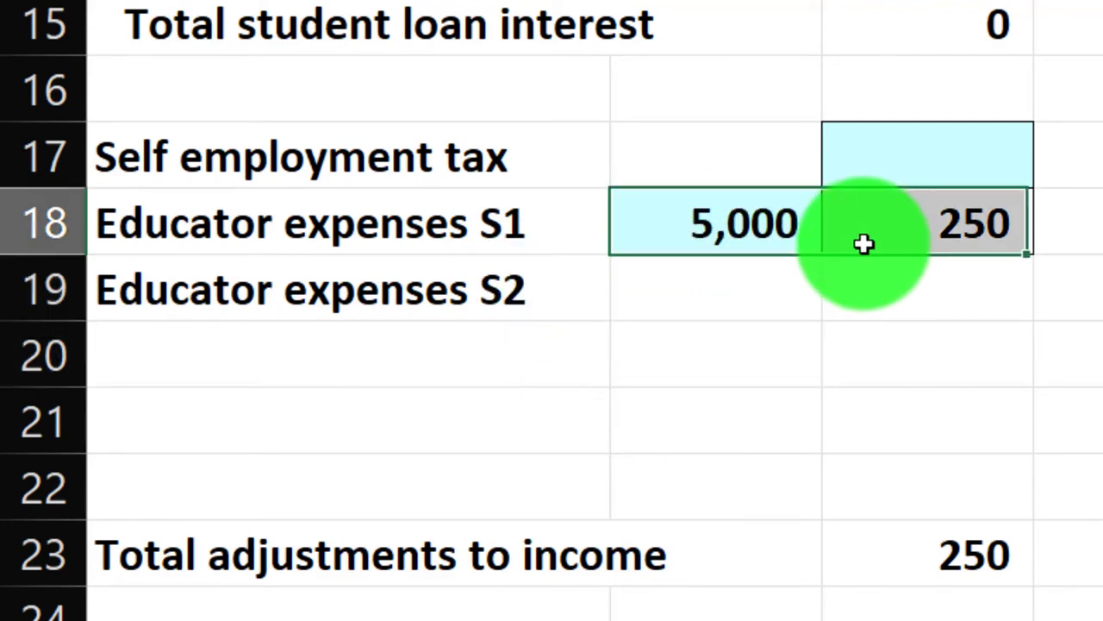
{"action": "left_click", "coordinate": [791, 277]}
{"action": "key", "text": "ctrl+v"}
{"action": "left_click", "coordinate": [807, 409]}
{"action": "left_click", "coordinate": [774, 243]}
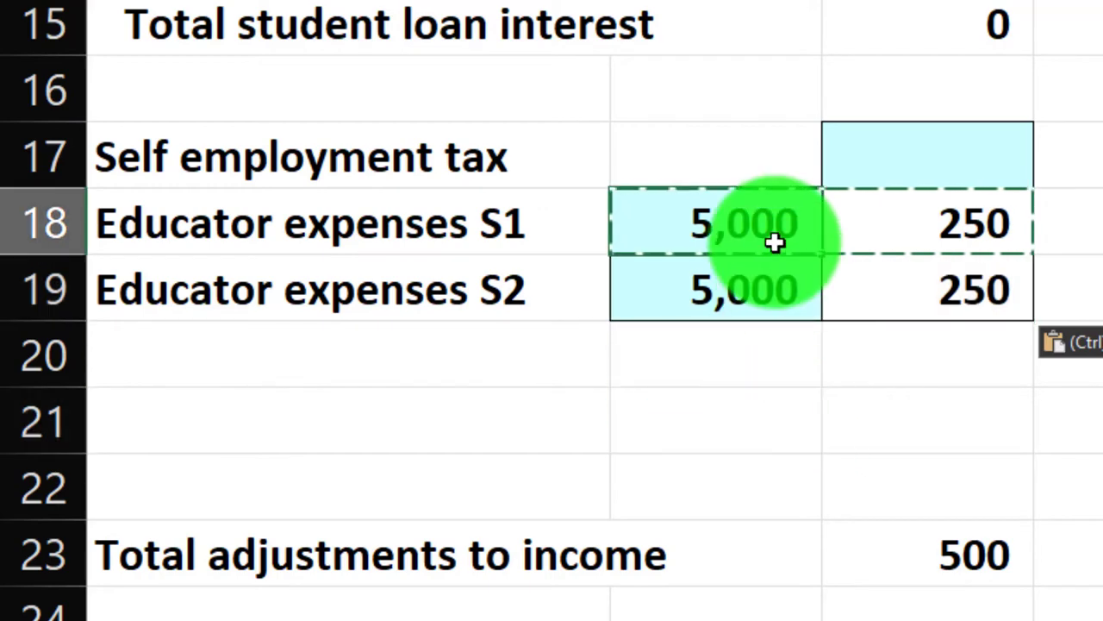
Check the total adjustments to income in C23 and its carryover to the Tax Formula F1040 sheet
{"action": "key", "text": "Return"}
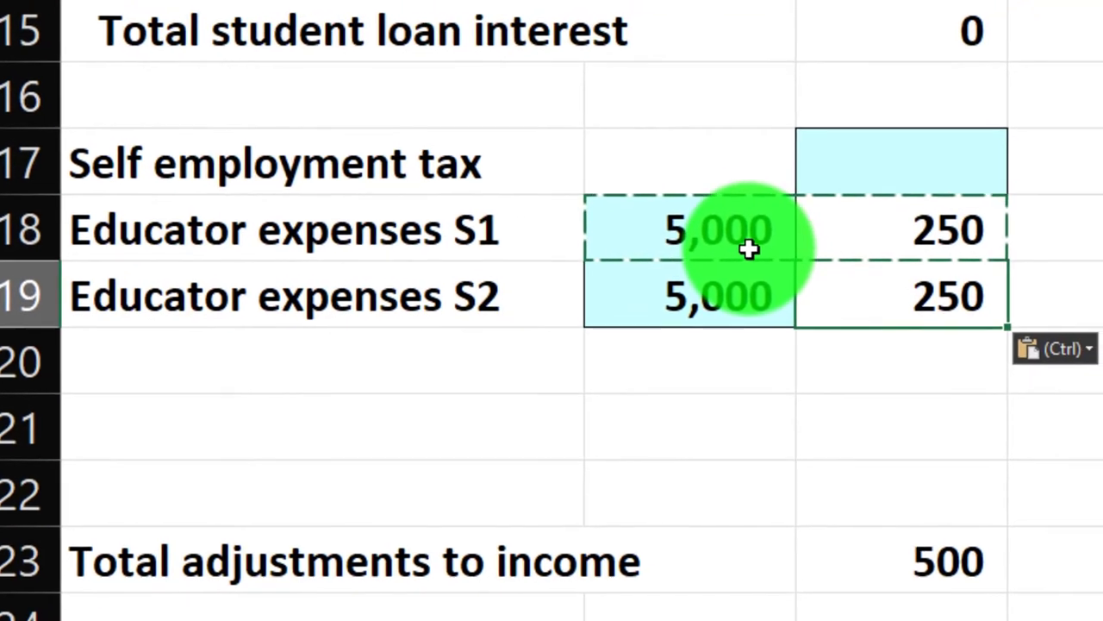
{"action": "left_click", "coordinate": [837, 575]}
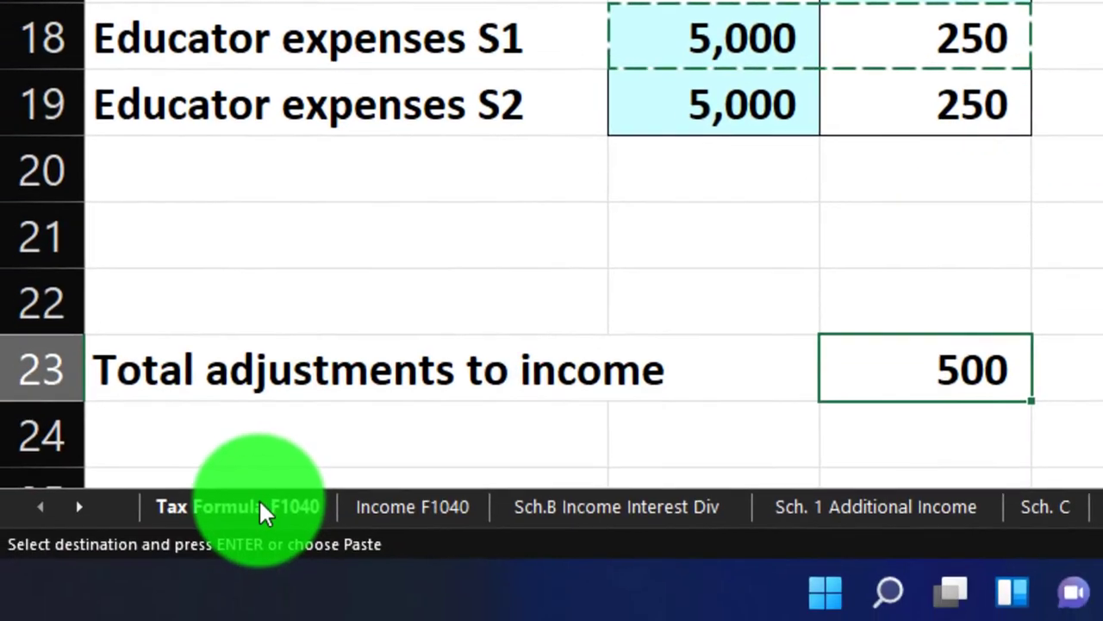
{"action": "left_click", "coordinate": [276, 500]}
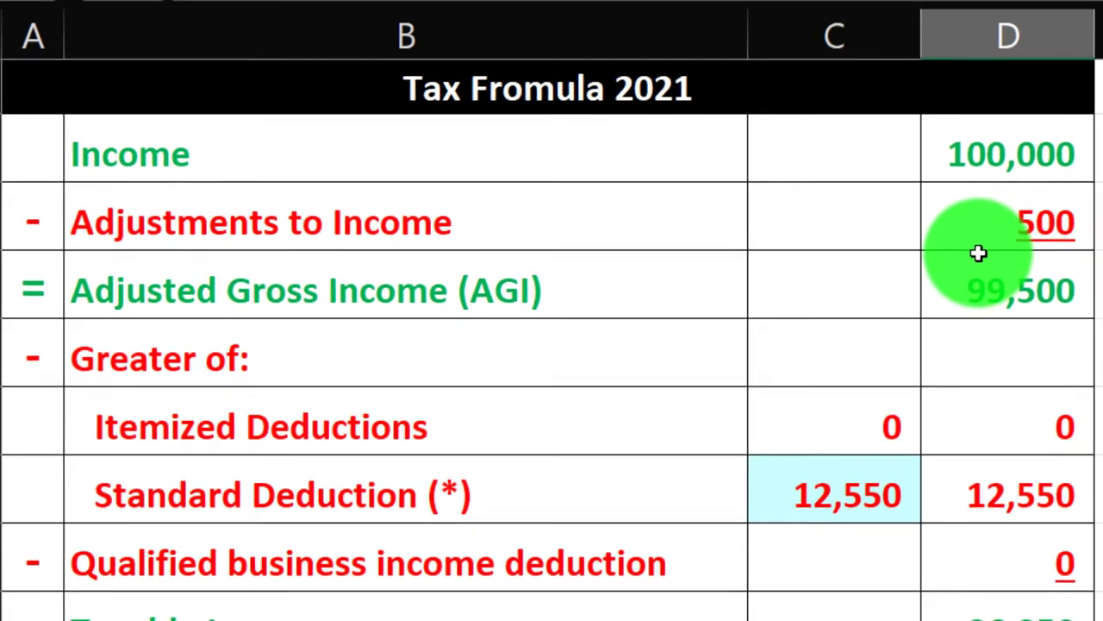
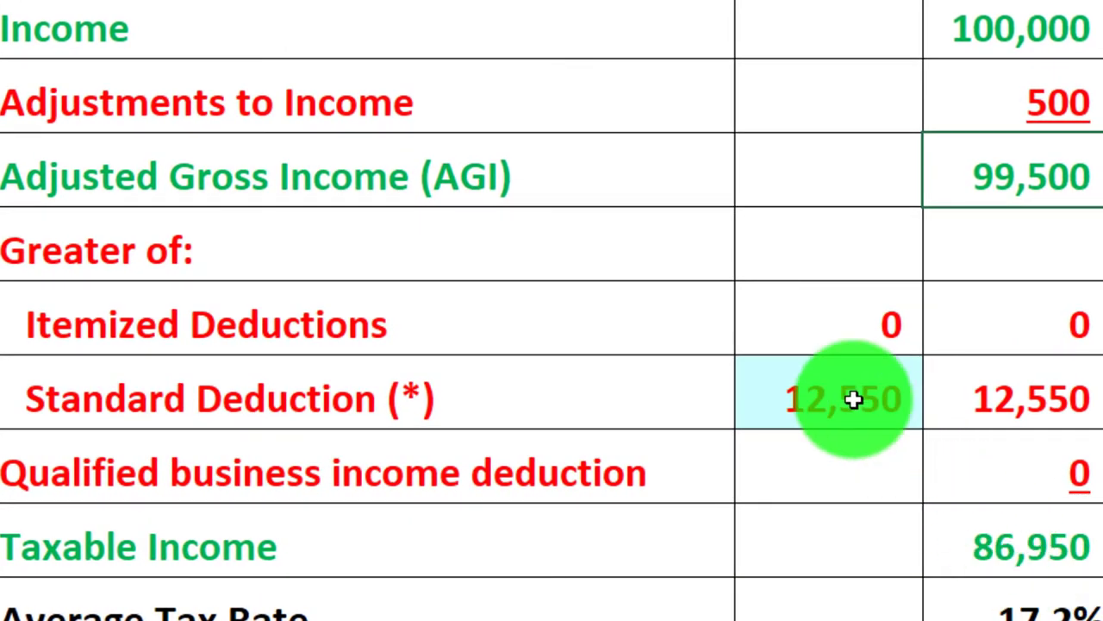
Link the standard deduction in C7 to the married filing joint amount in C22
{"action": "type", "text": "="}
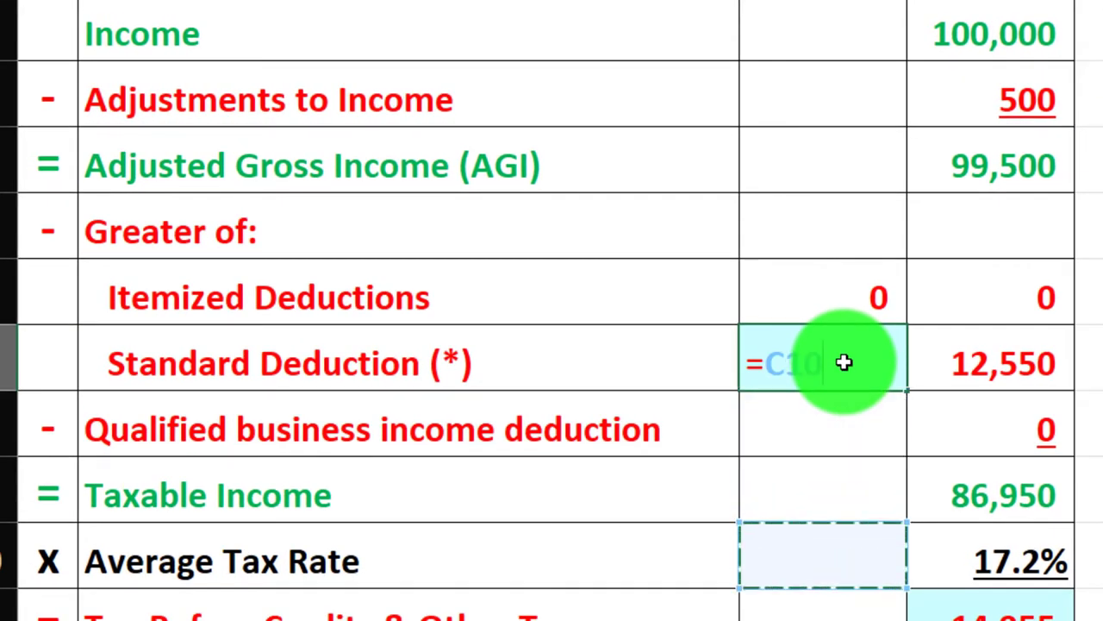
{"action": "key", "text": "Down"}
{"action": "key", "text": "Down"}
{"action": "key", "text": "Down"}
{"action": "key", "text": "Down"}
{"action": "key", "text": "Down"}
{"action": "key", "text": "Down"}
{"action": "key", "text": "Down"}
{"action": "key", "text": "Down"}
{"action": "key", "text": "Down"}
{"action": "key", "text": "Down"}
{"action": "key", "text": "Down"}
{"action": "key", "text": "Down"}
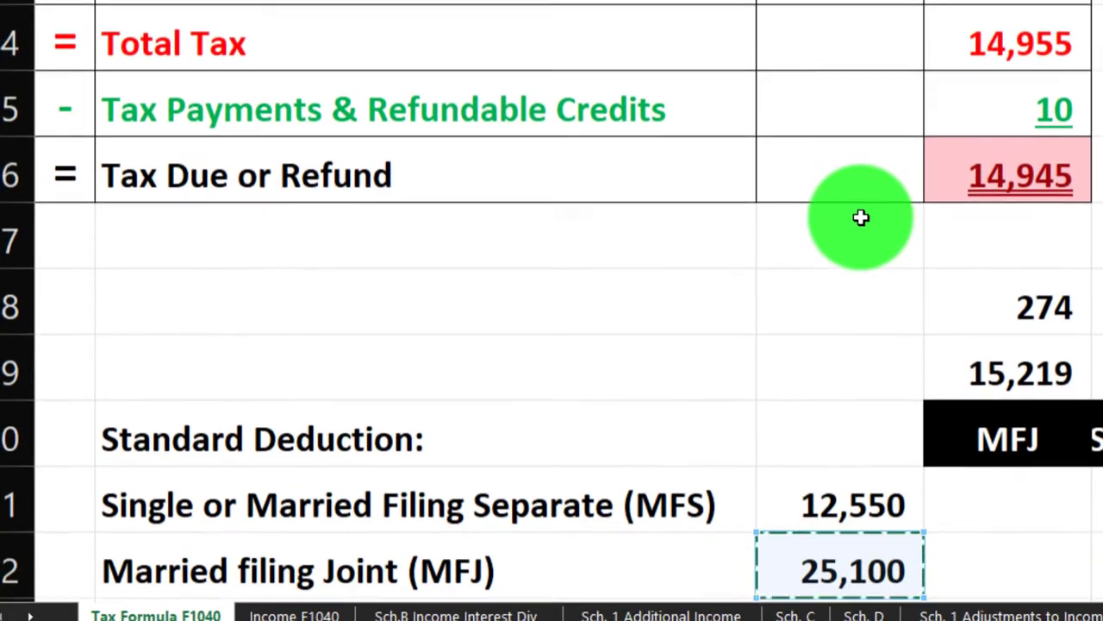
{"action": "key", "text": "Down"}
{"action": "key", "text": "Down"}
{"action": "key", "text": "Return"}
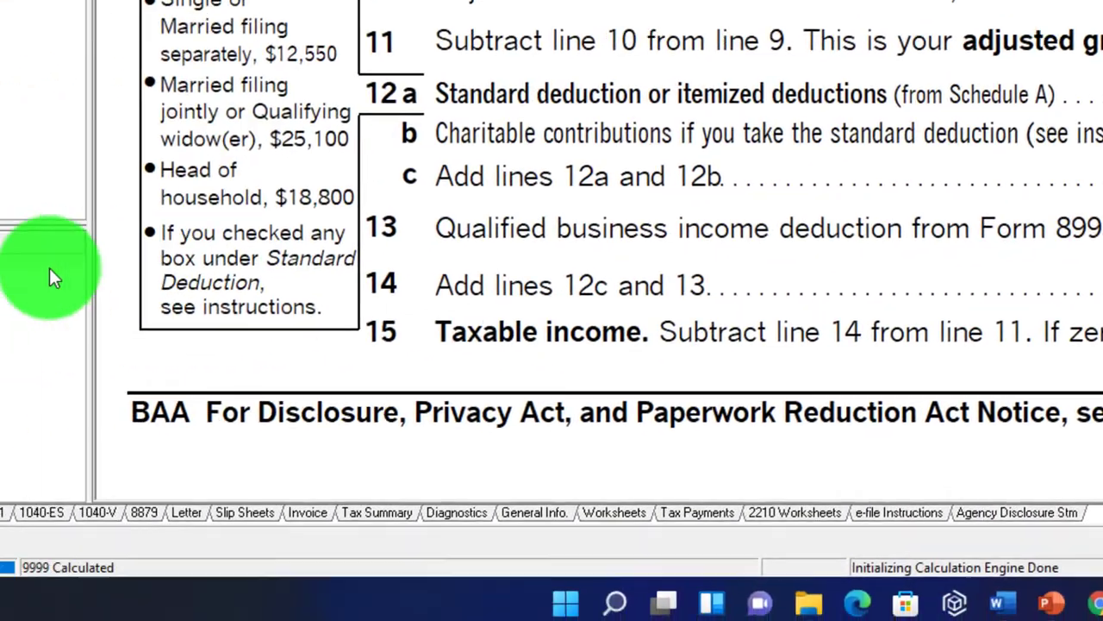
Look up the tax on page 2 of Lacerte's Form 1040 and enter 8,533 as tax before credits in Excel cell D11
{"action": "left_click", "coordinate": [70, 264]}
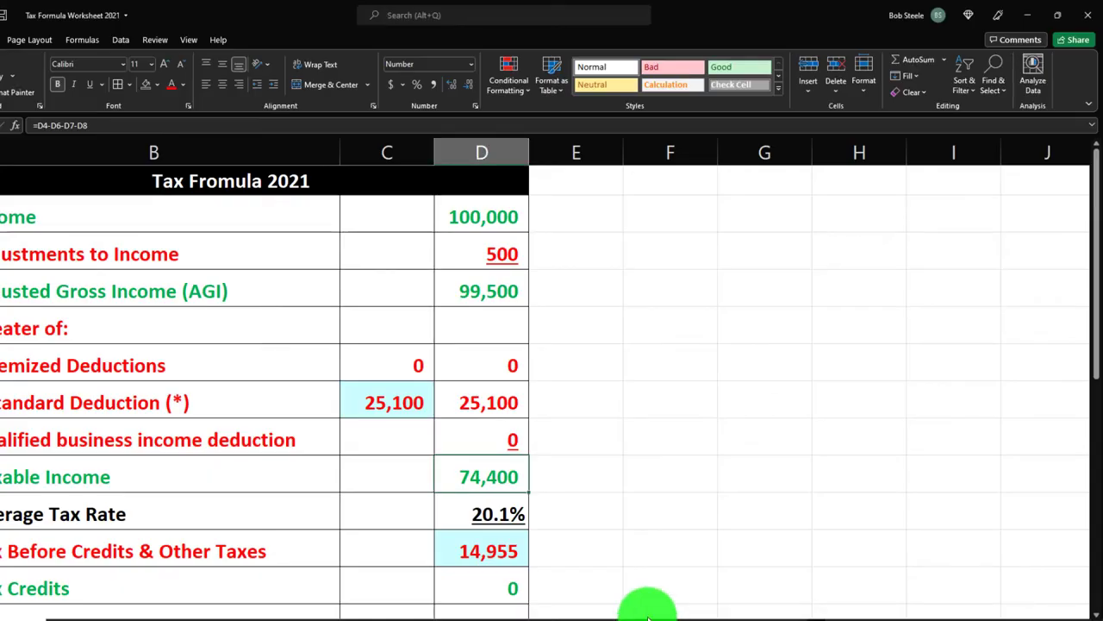
{"action": "left_click", "coordinate": [500, 551]}
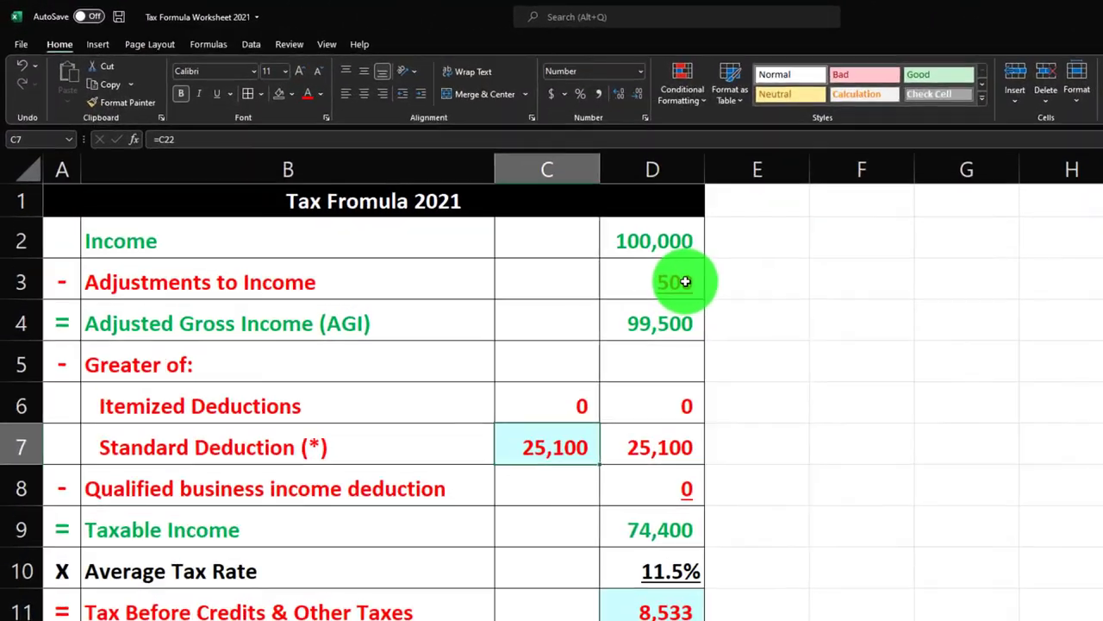
Compare the adjustments to income in D3 with line 10 on page 1 of Lacerte's Form 1040
{"action": "left_click", "coordinate": [556, 233]}
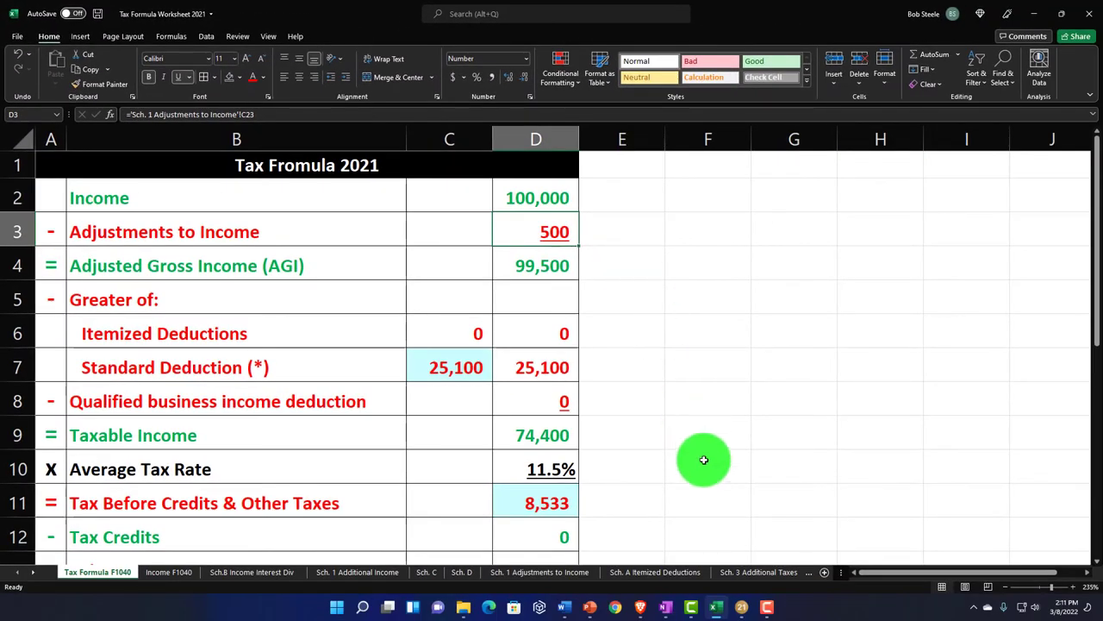
{"action": "left_click", "coordinate": [745, 606]}
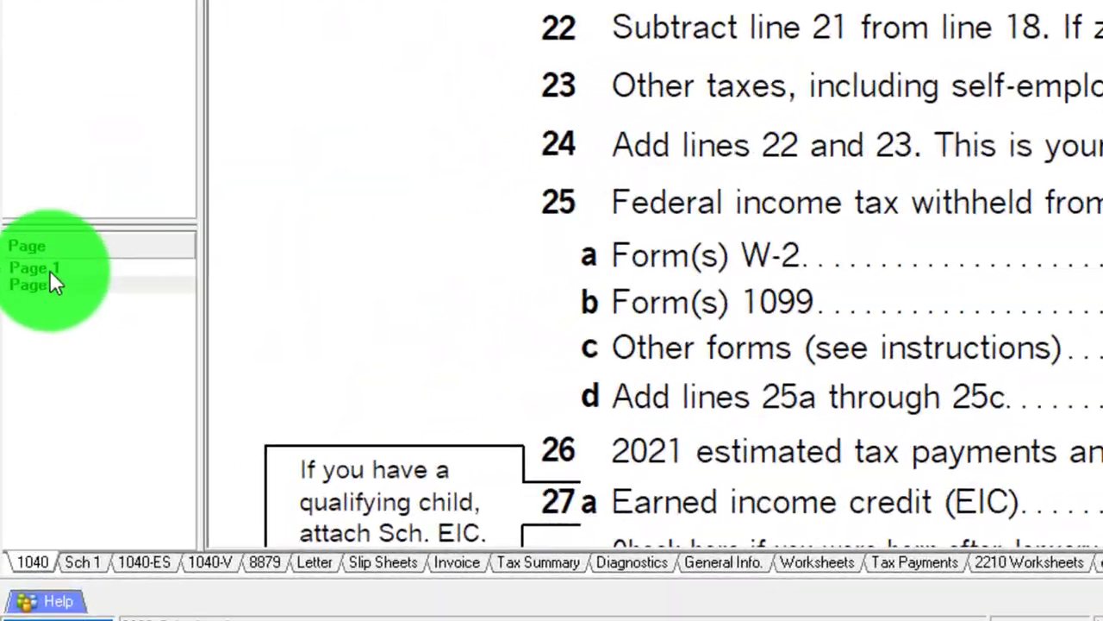
{"action": "left_click", "coordinate": [15, 428]}
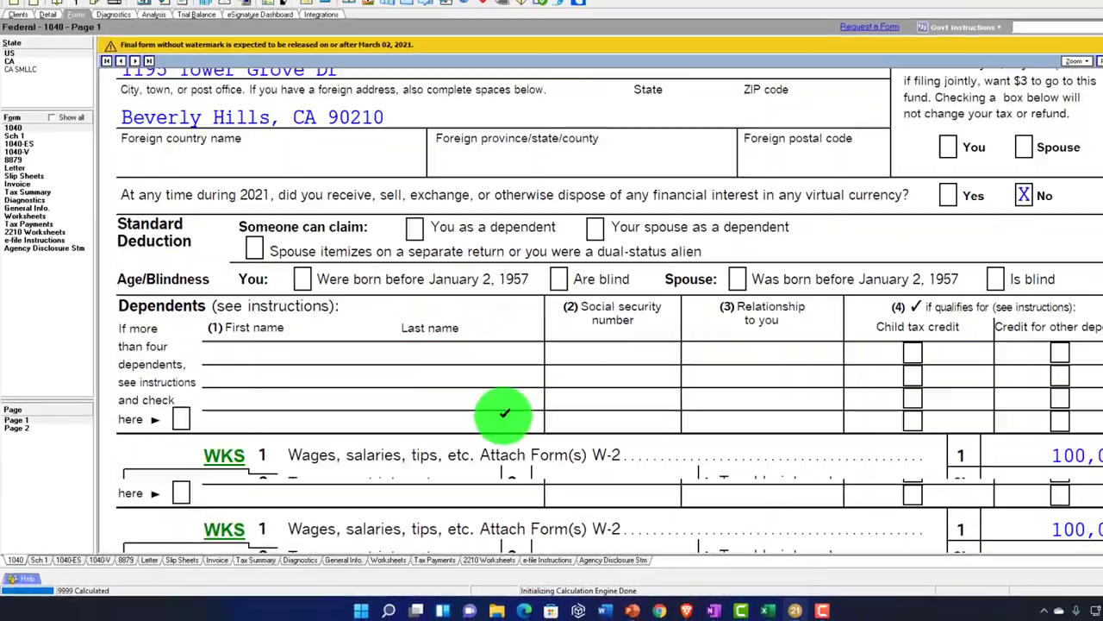
{"action": "scroll", "coordinate": [473, 428], "scroll_direction": "down", "scroll_amount": 5}
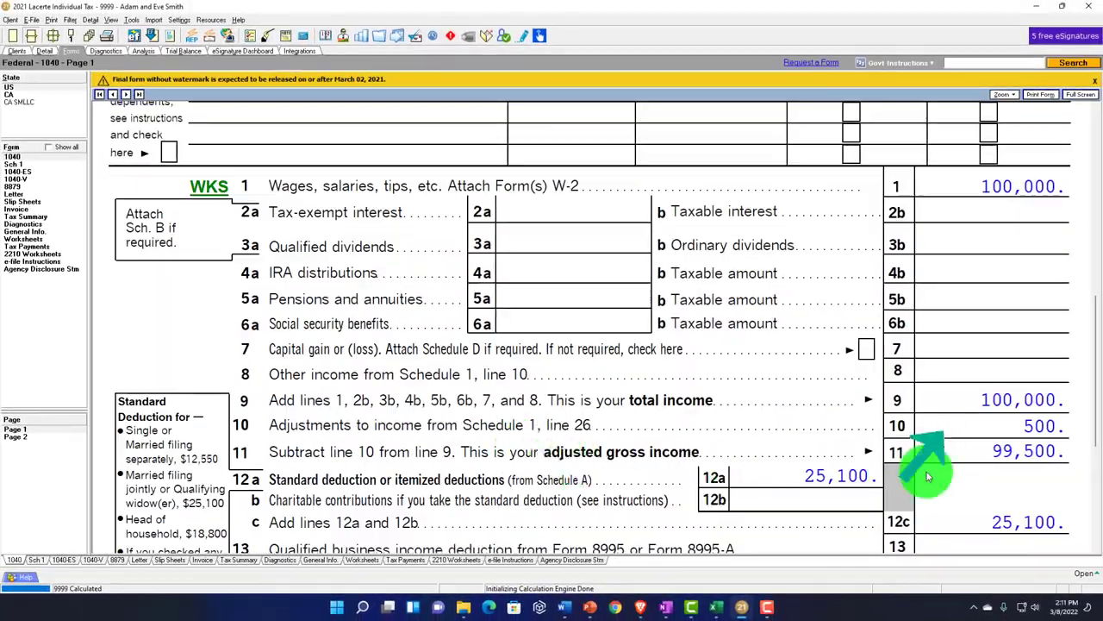